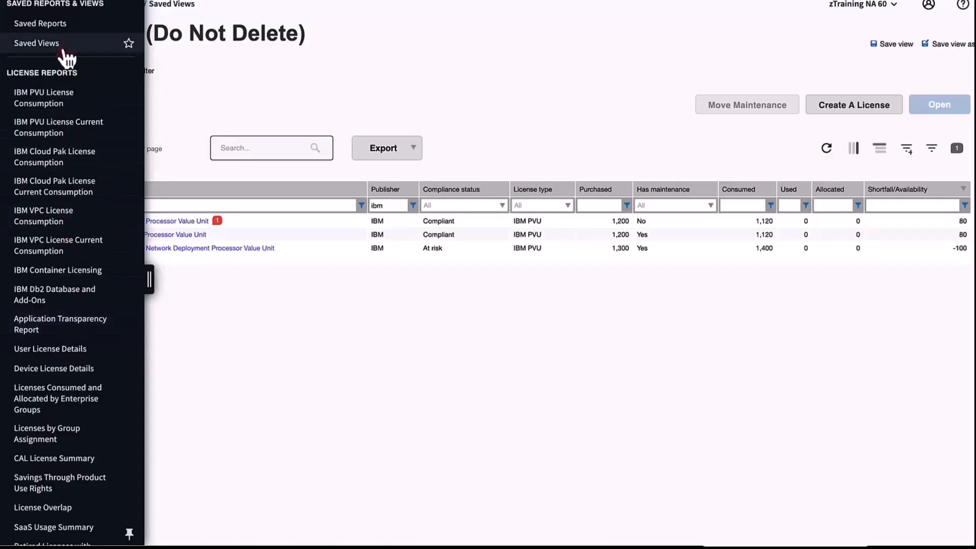
Open the saved reports and browse the AUTOMATION (DO NOT DELETE), Server Inventory and Inventory folders
click(64, 24)
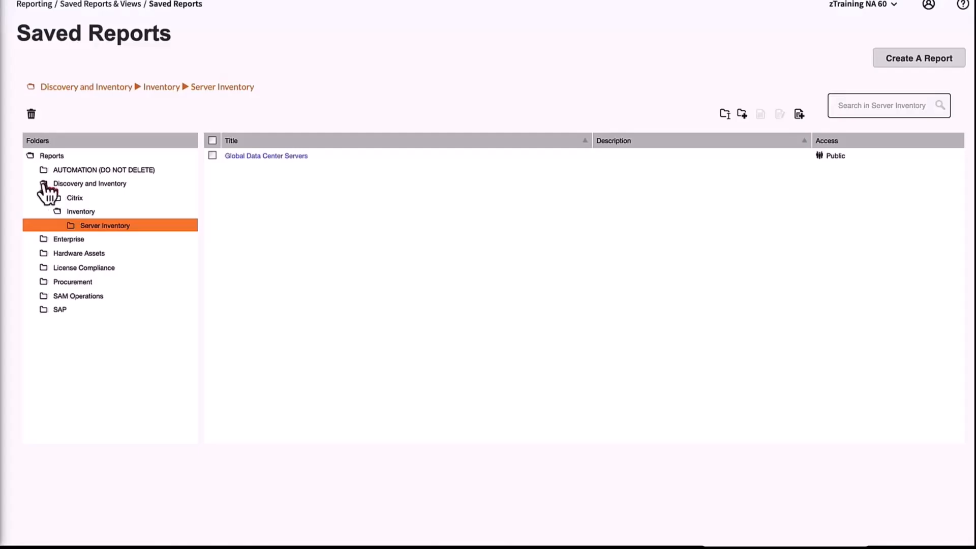
click(48, 184)
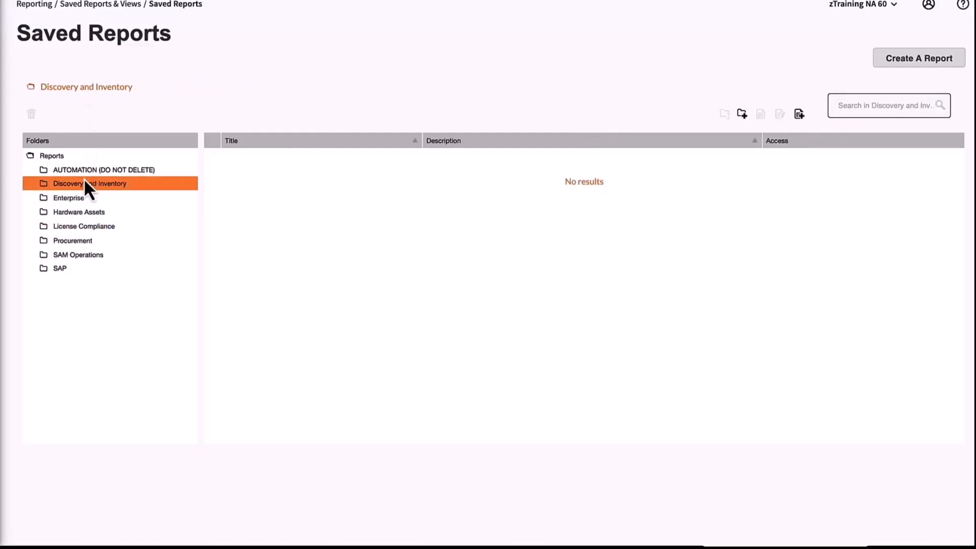
click(105, 171)
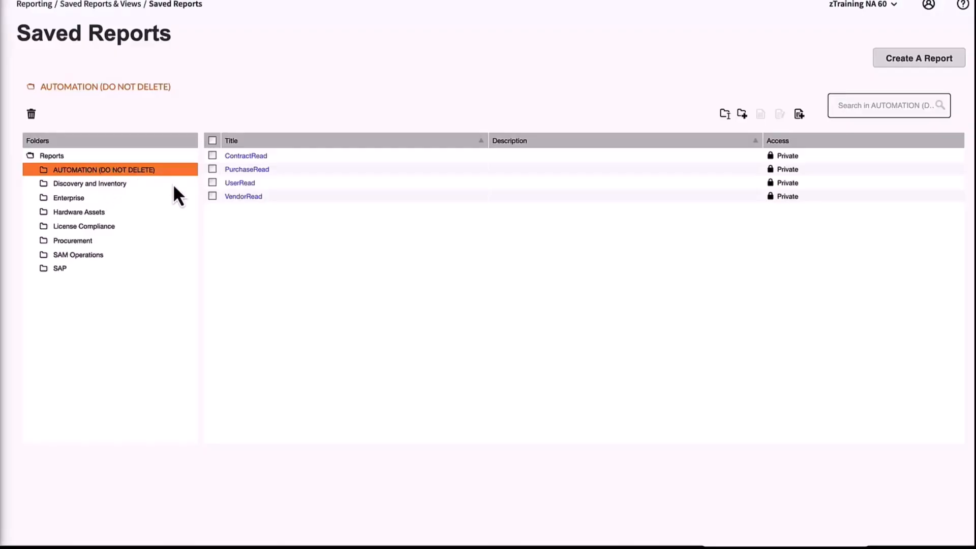
click(107, 185)
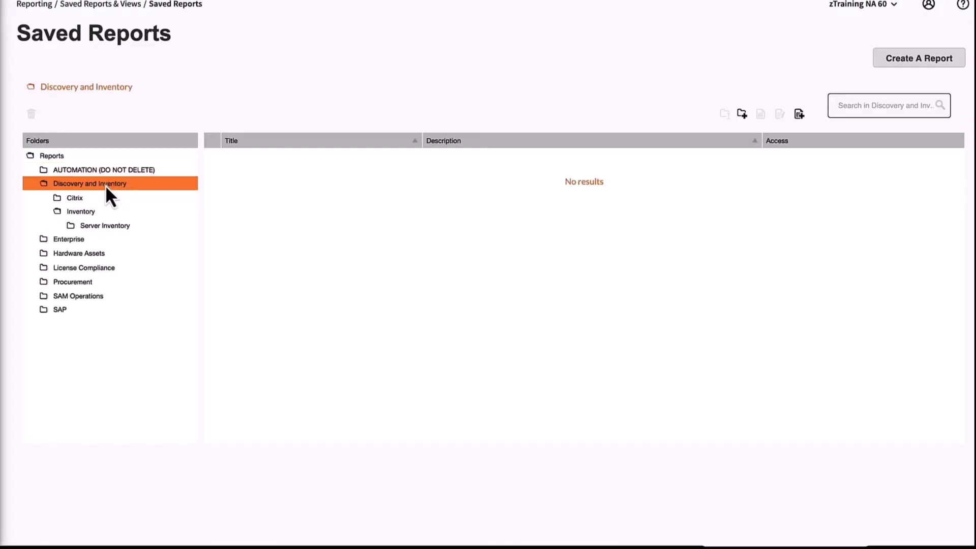
click(96, 223)
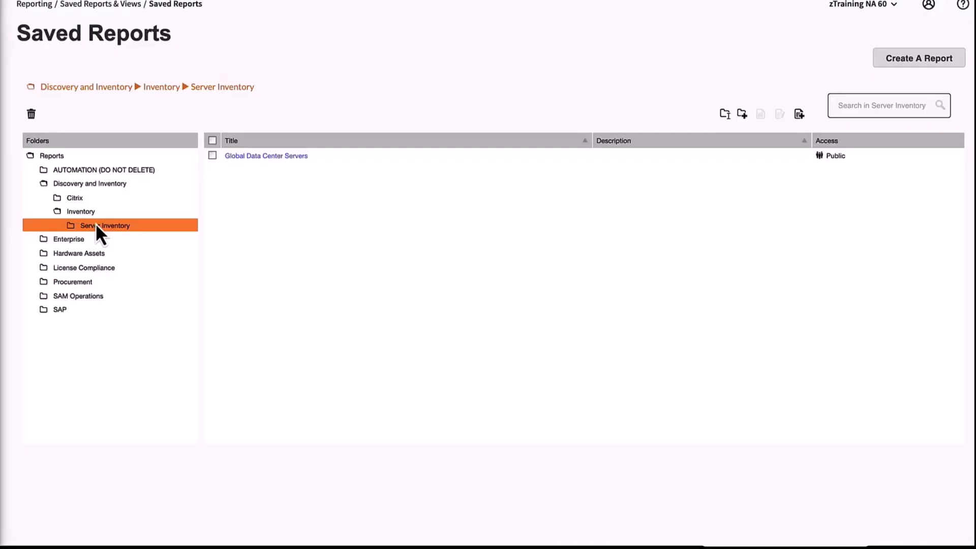
click(88, 210)
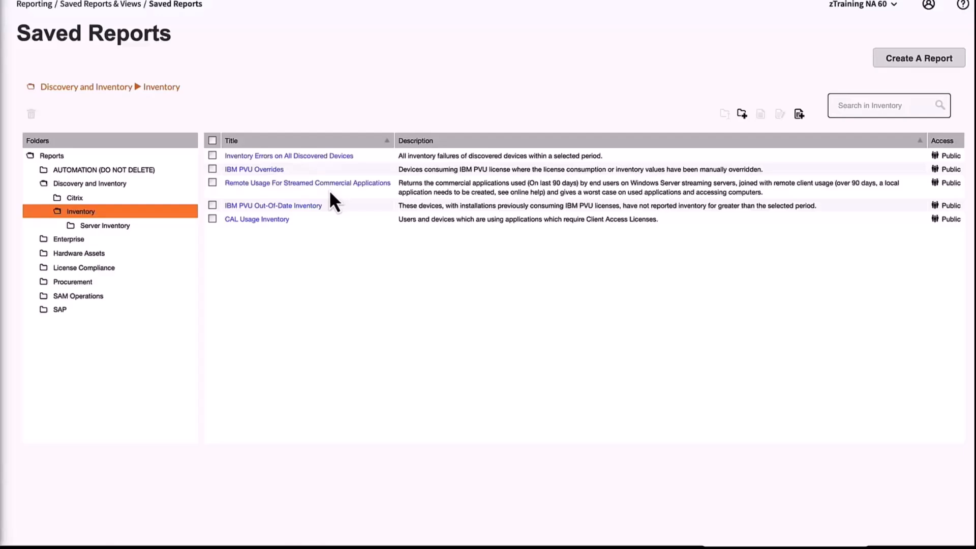
Open the Asset Assigned User Changes report from the Assets folder under Hardware Assets and run it
click(72, 252)
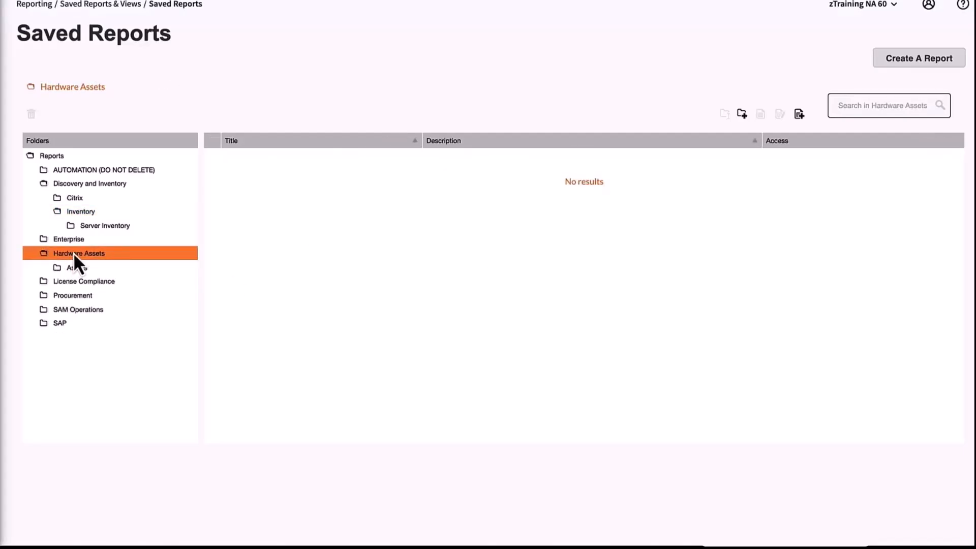
click(85, 268)
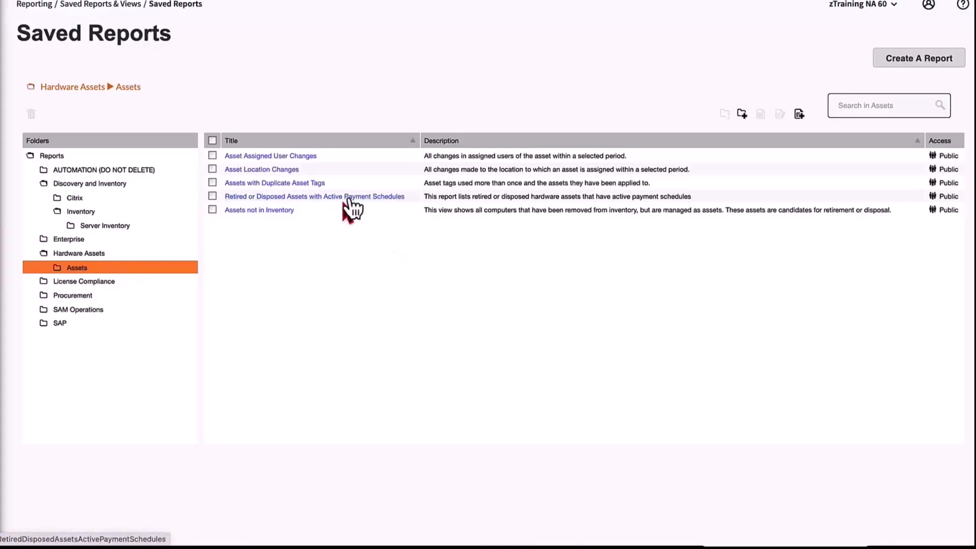
click(212, 156)
click(297, 157)
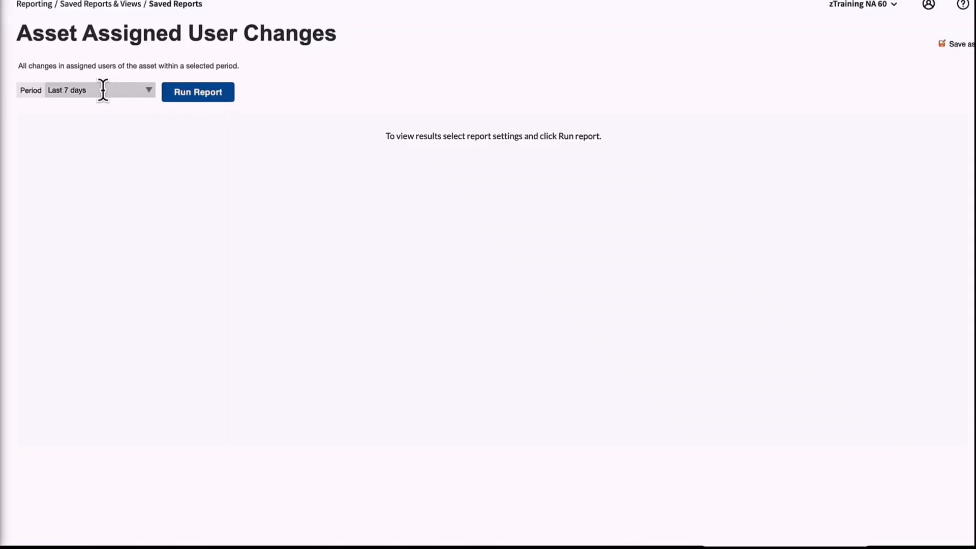
click(218, 95)
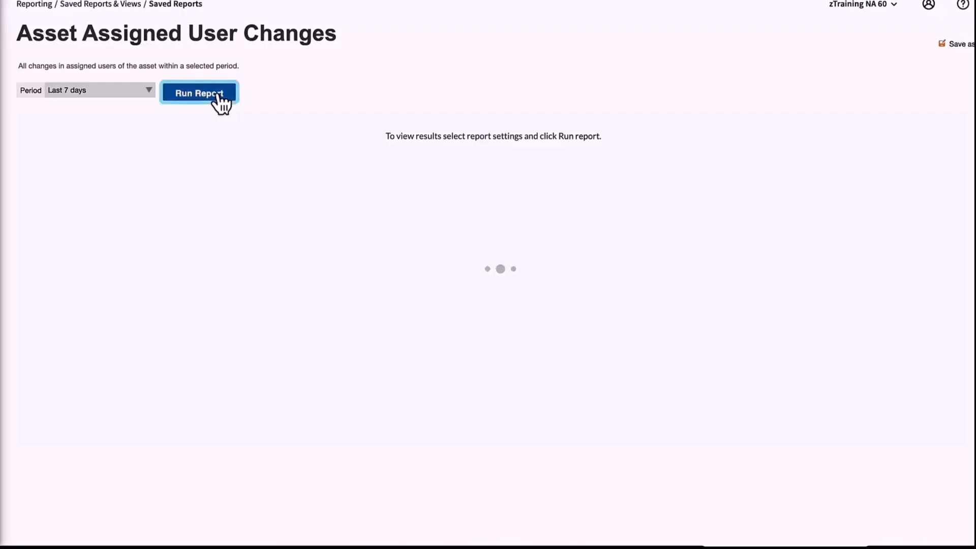
Return to the saved reports, start a new report from the Inventory folder, and dismiss the Getting Started guide
click(52, 24)
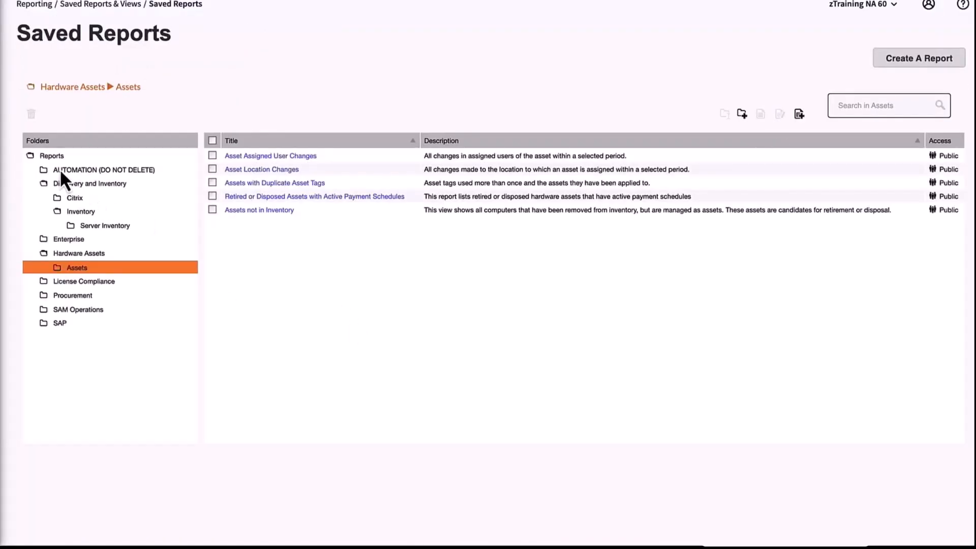
click(58, 157)
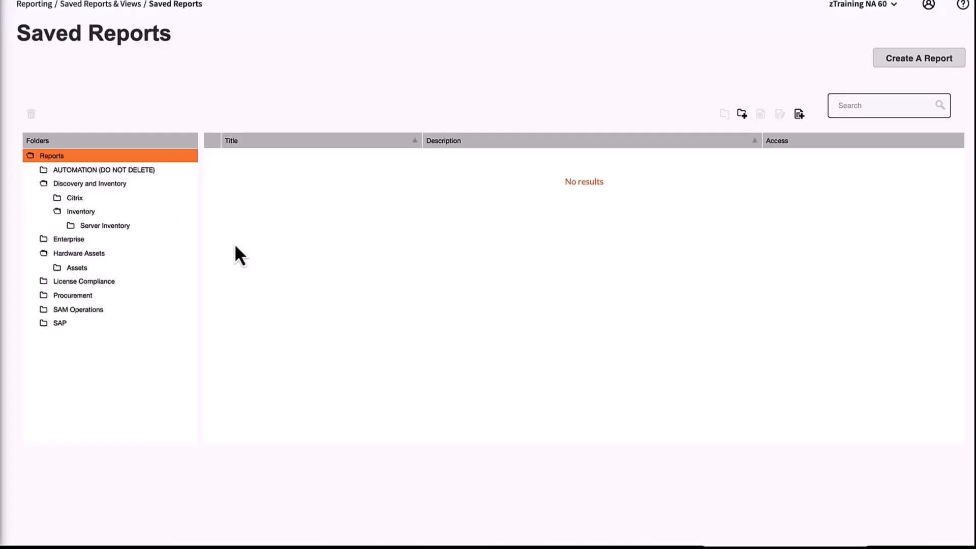
click(86, 212)
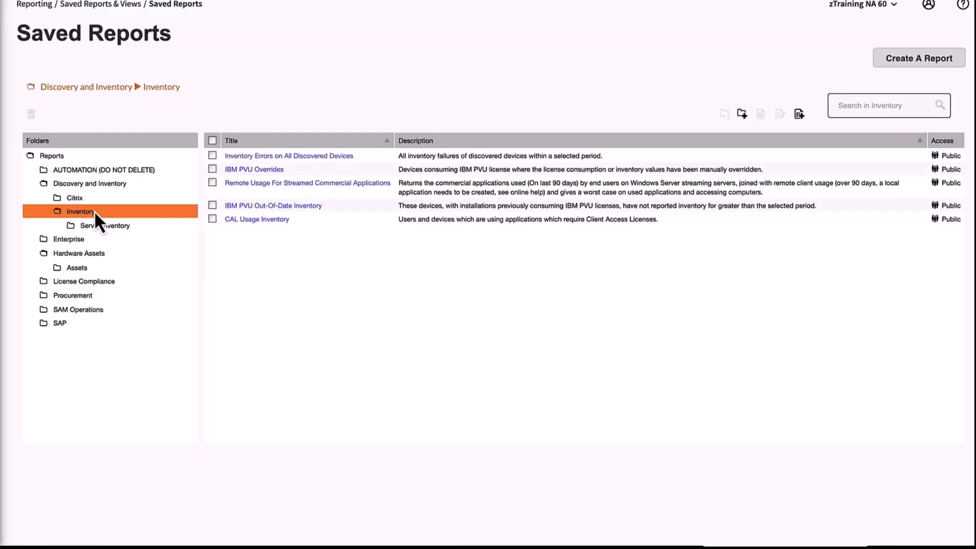
click(799, 115)
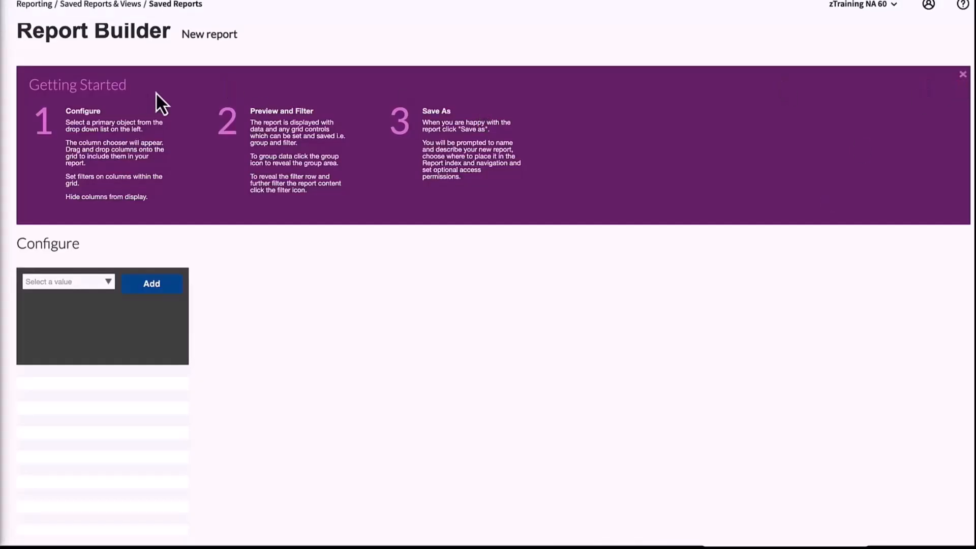
click(963, 74)
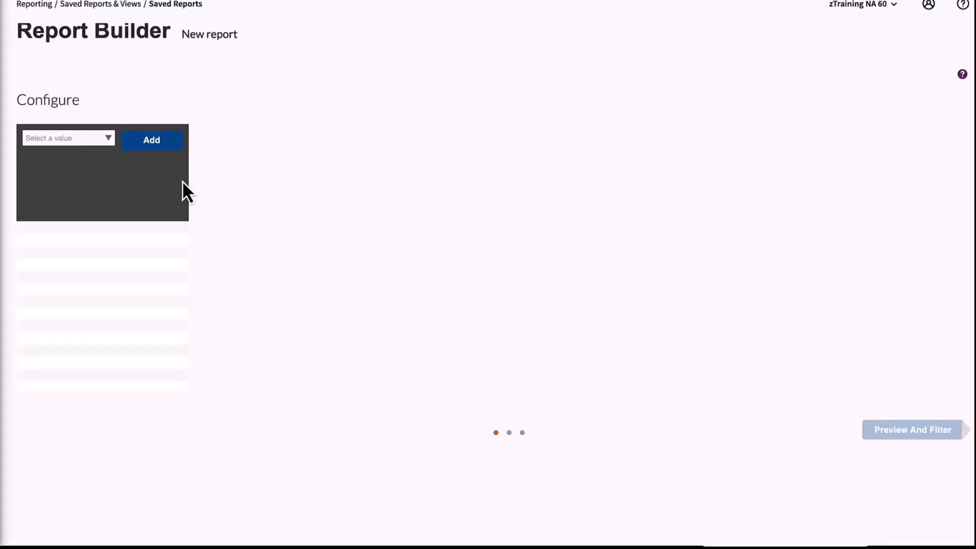
Add License as the report's primary object and remove its Edition and Version columns
click(109, 140)
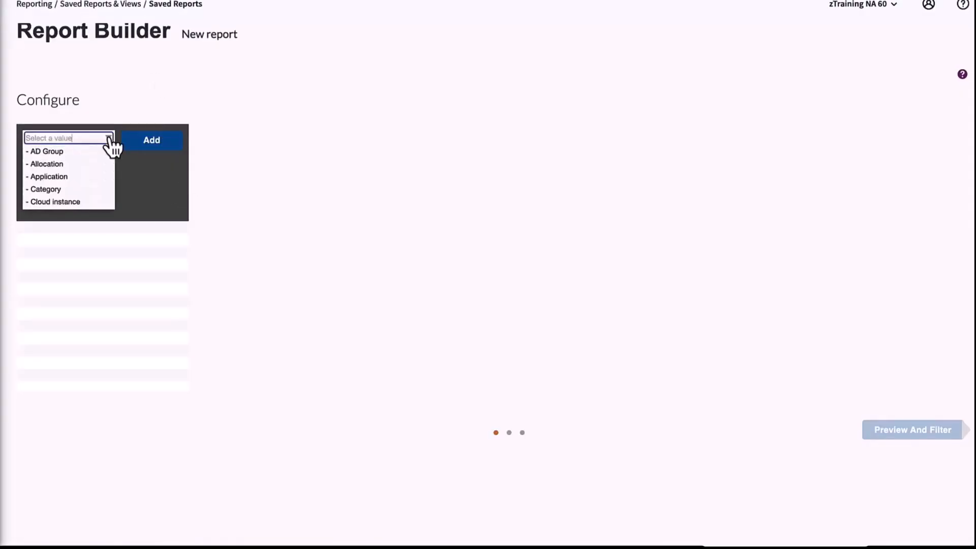
scroll(92, 173, down, 5)
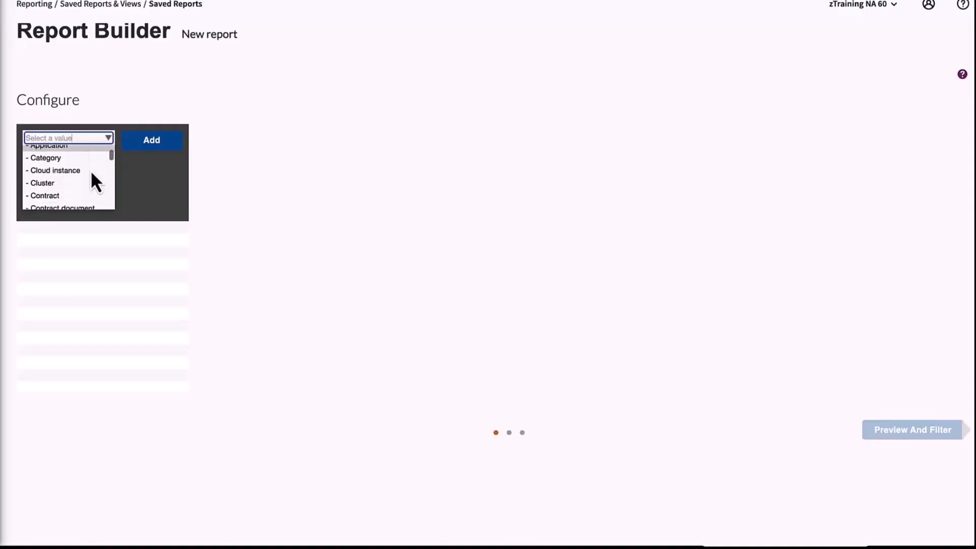
scroll(94, 181, down, 4)
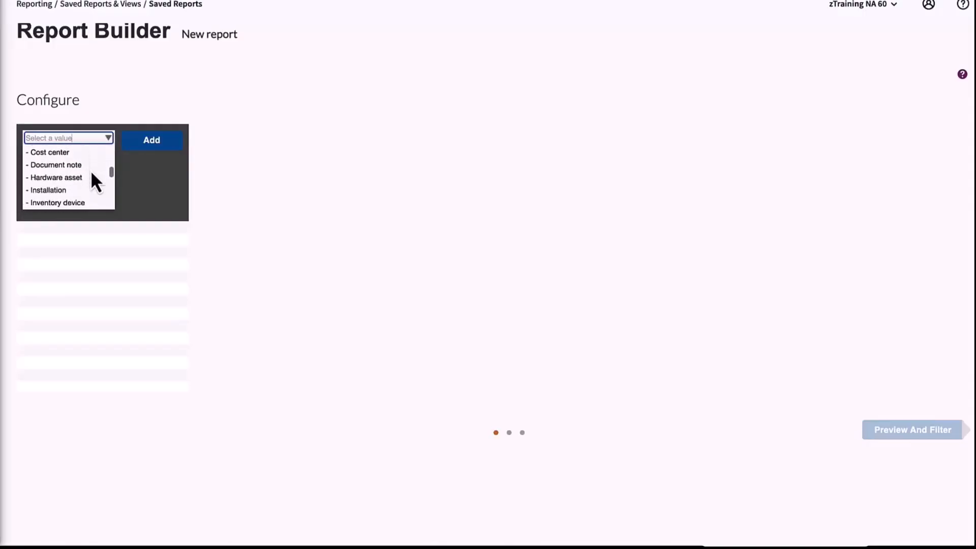
scroll(91, 173, down, 1)
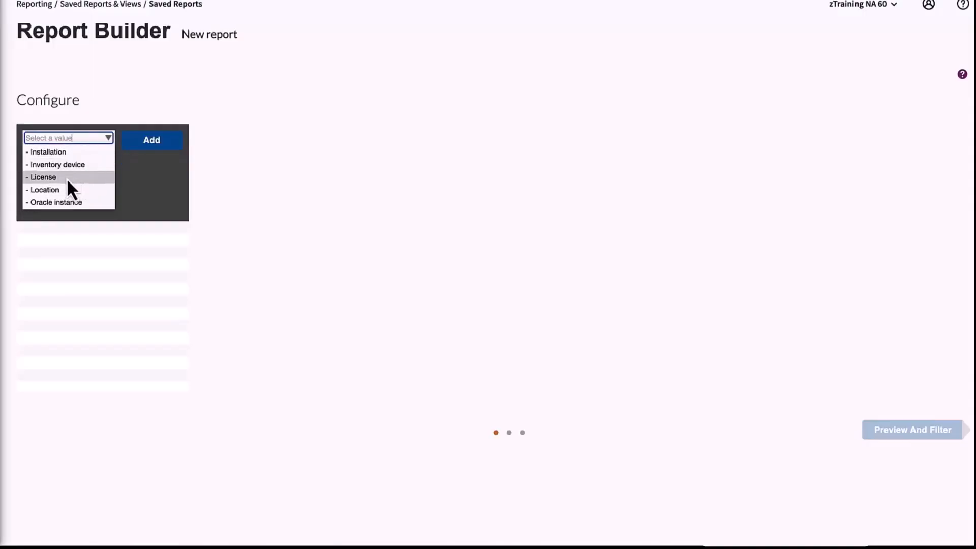
click(66, 178)
click(170, 147)
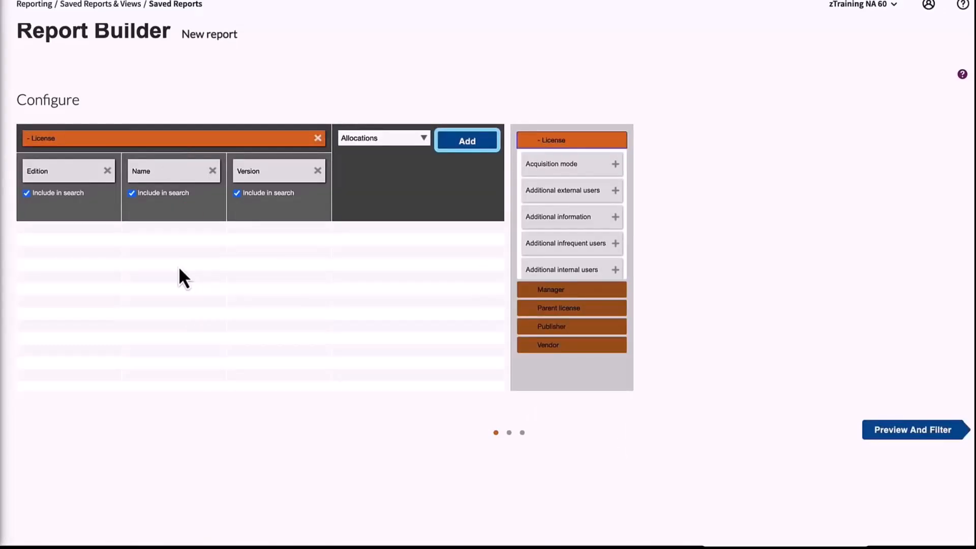
click(108, 172)
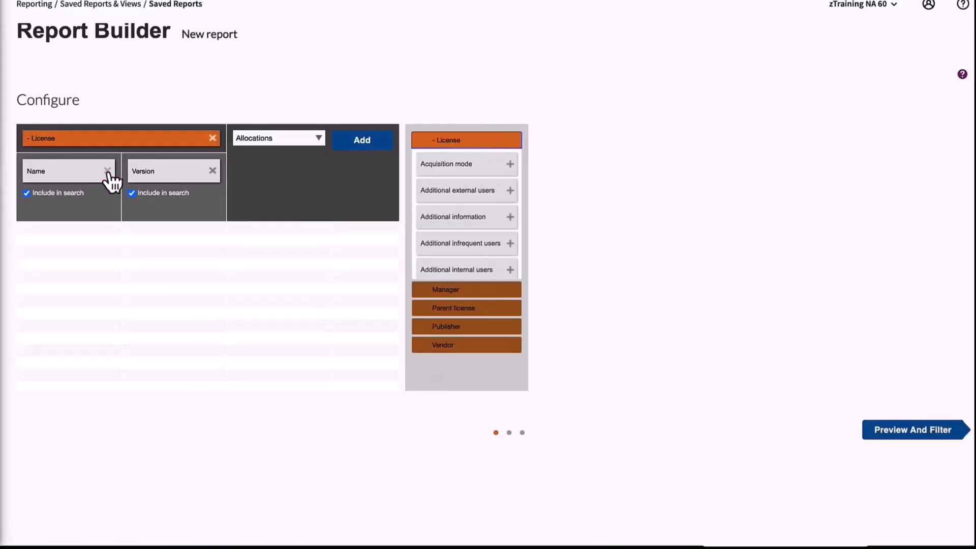
click(213, 171)
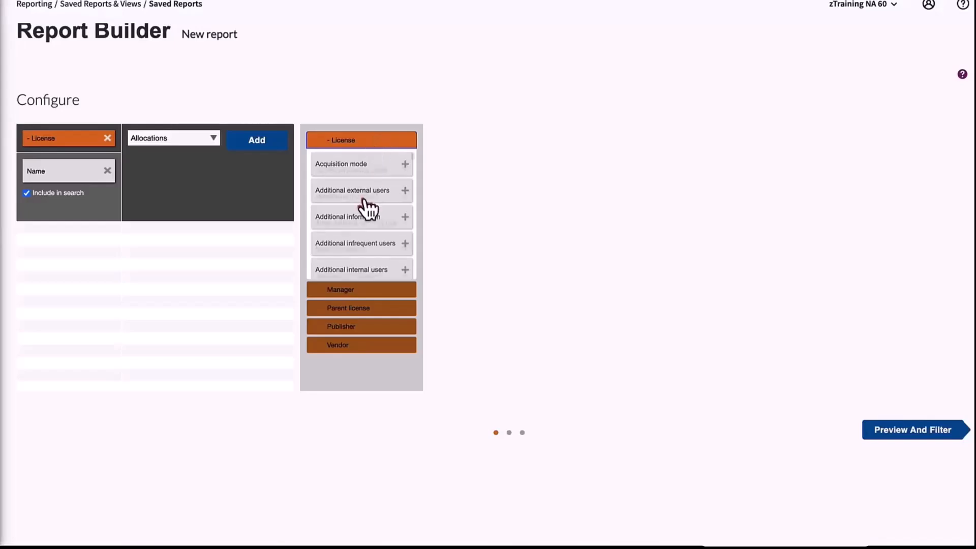
Add the Publisher name column to the report's License object
scroll(369, 209, down, 5)
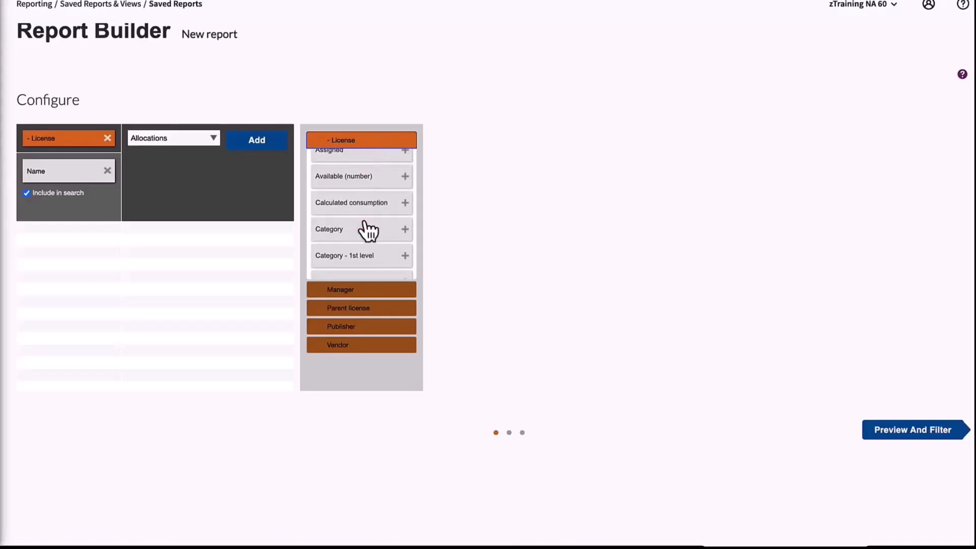
scroll(365, 224, down, 5)
scroll(368, 231, down, 5)
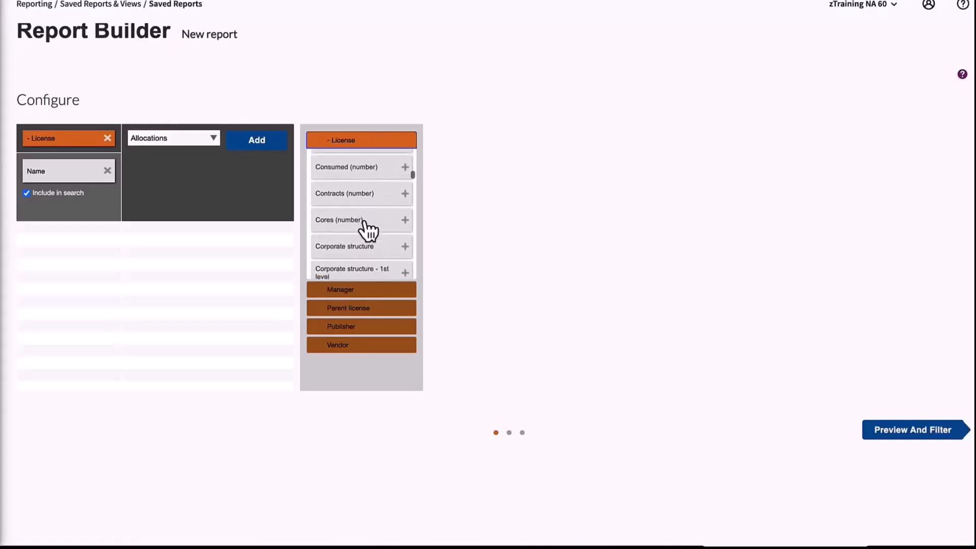
scroll(368, 231, down, 10)
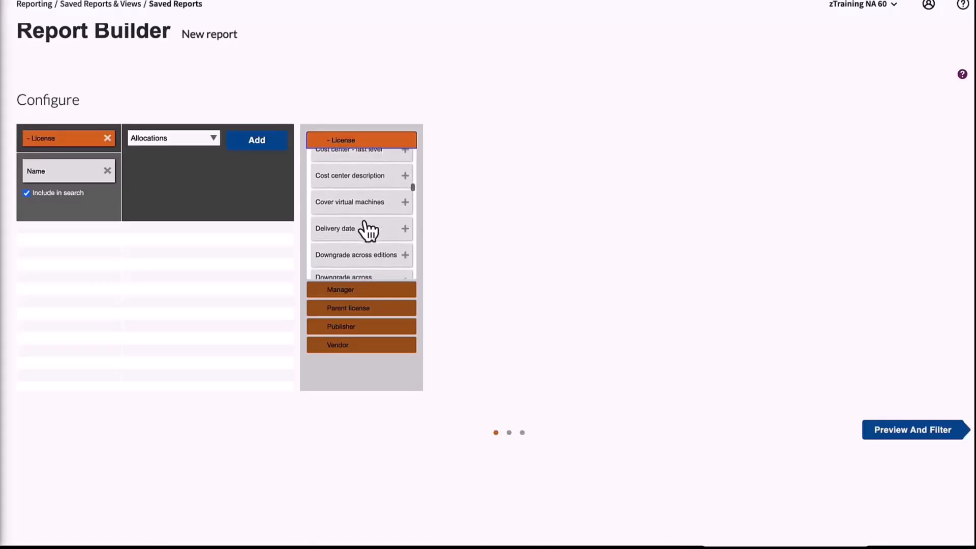
scroll(369, 231, down, 10)
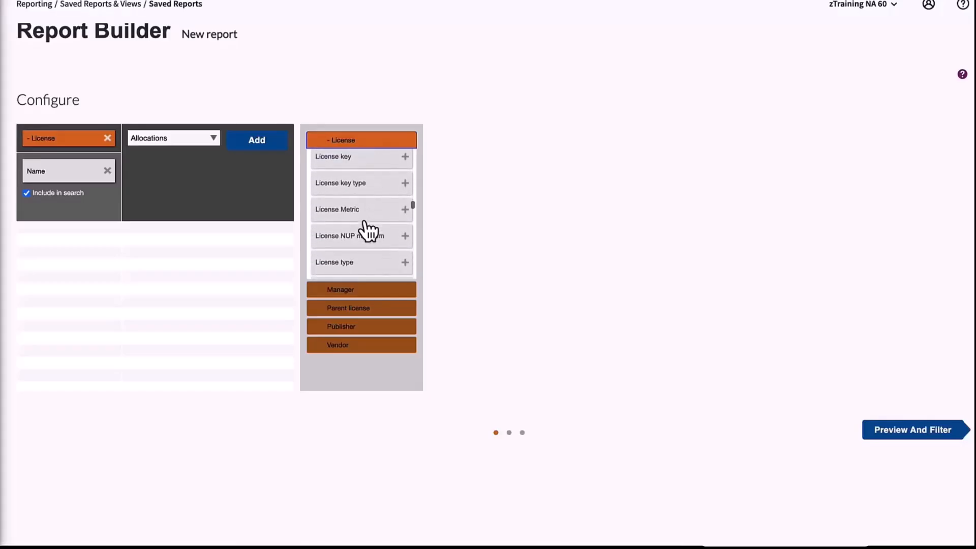
scroll(372, 274, down, 10)
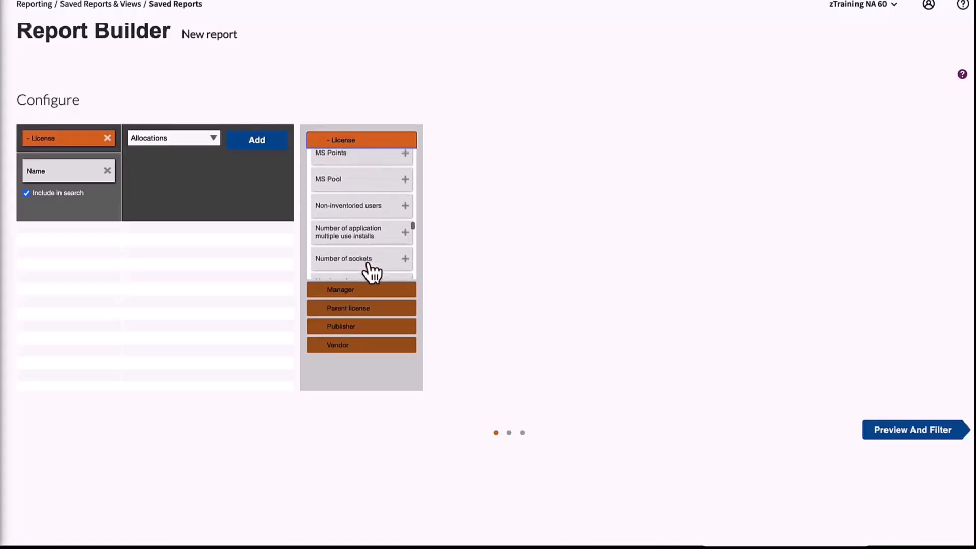
scroll(389, 254, down, 5)
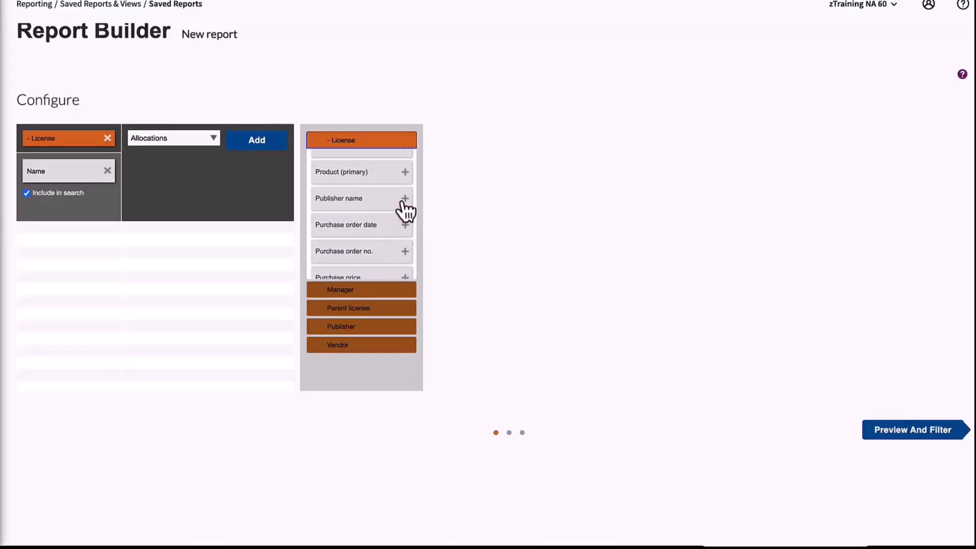
click(405, 198)
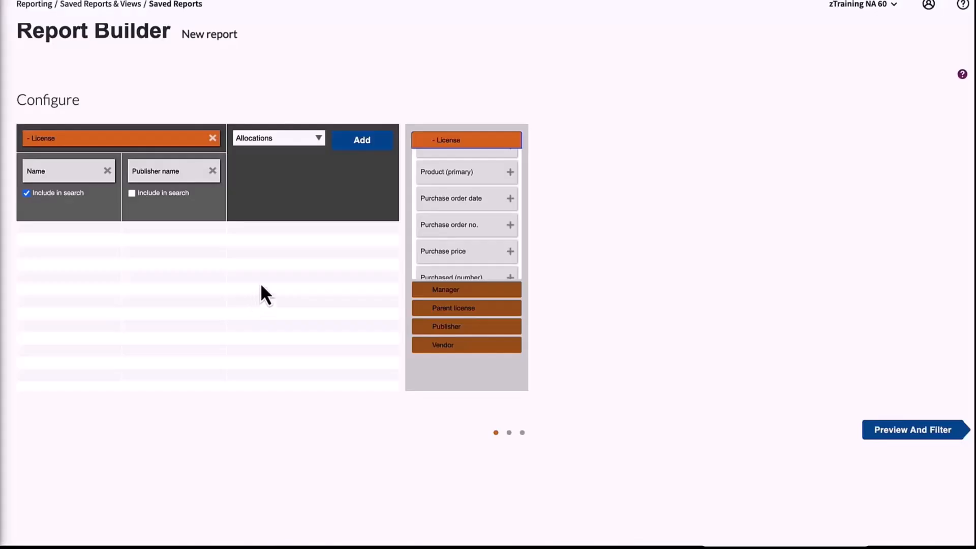
scroll(474, 253, down, 10)
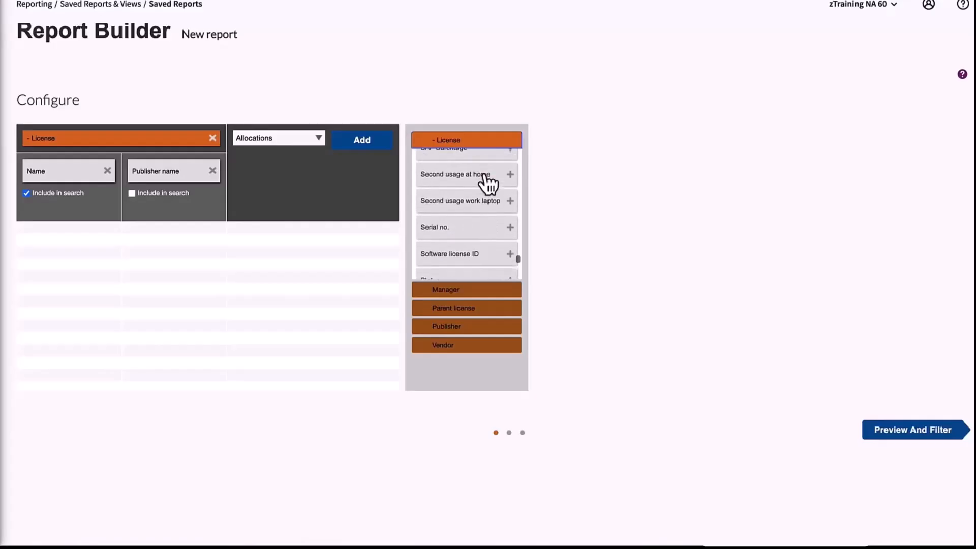
scroll(487, 179, down, 1)
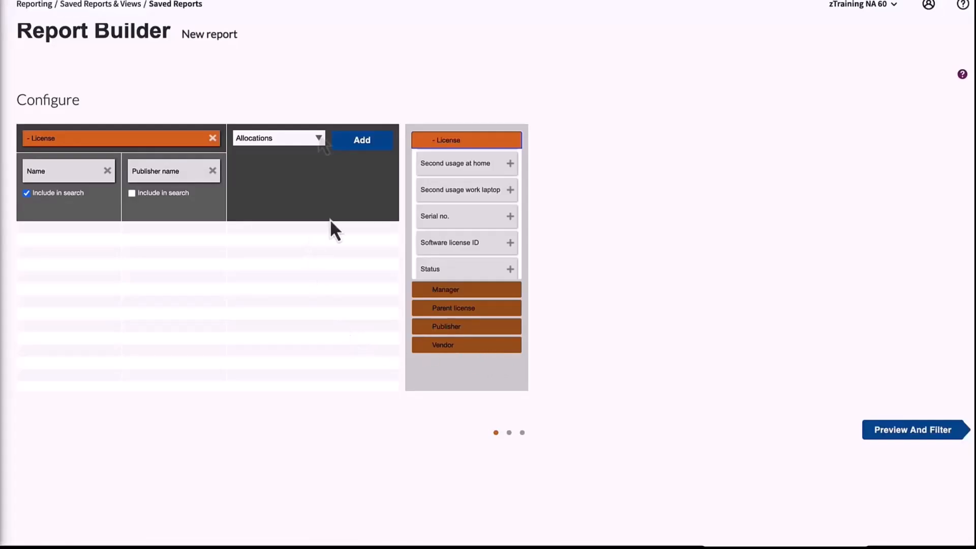
Add the related Installations object to the report alongside License
click(319, 138)
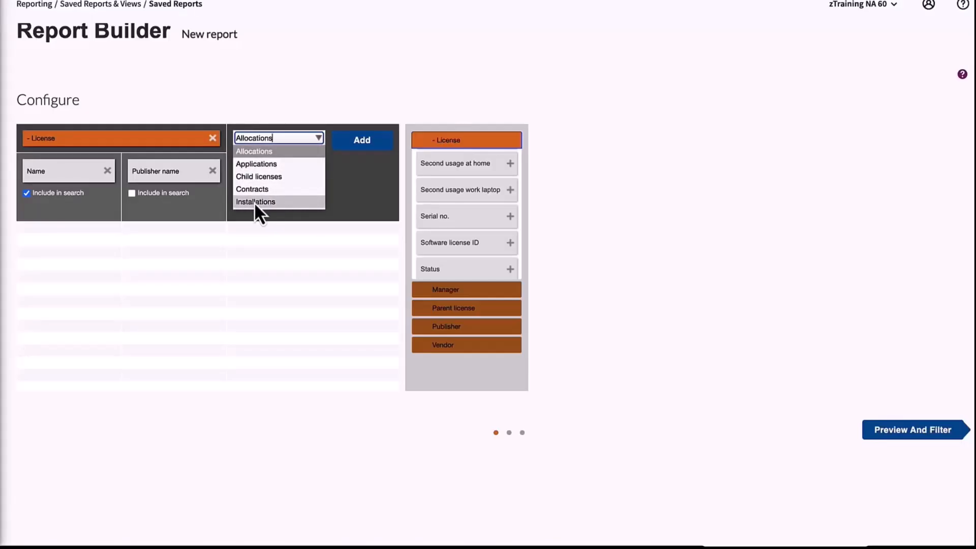
scroll(275, 198, down, 5)
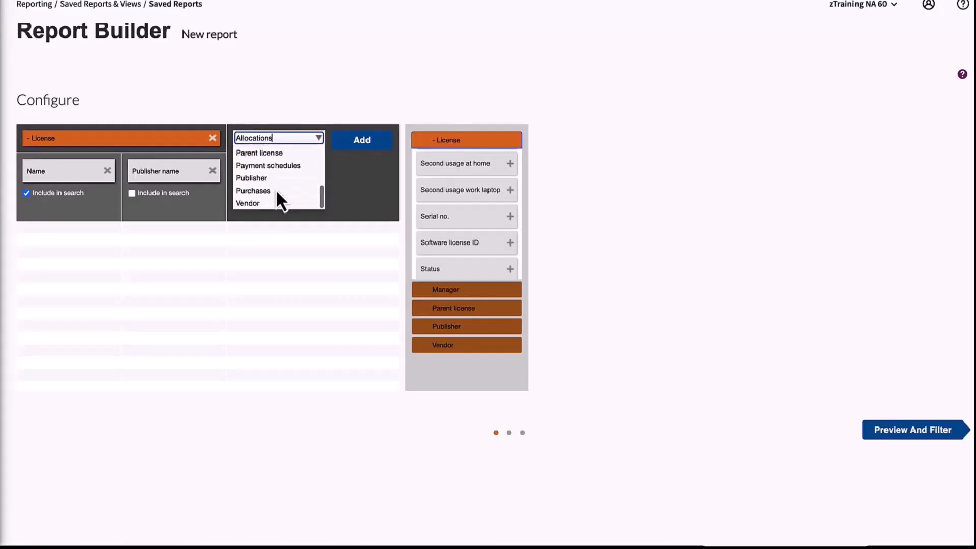
scroll(276, 195, up, 2)
scroll(275, 190, up, 2)
click(272, 168)
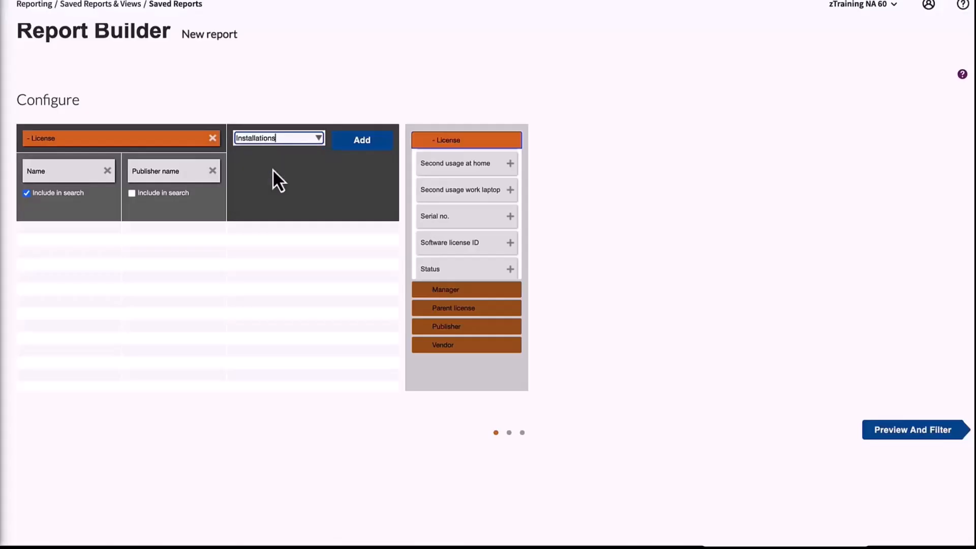
click(379, 142)
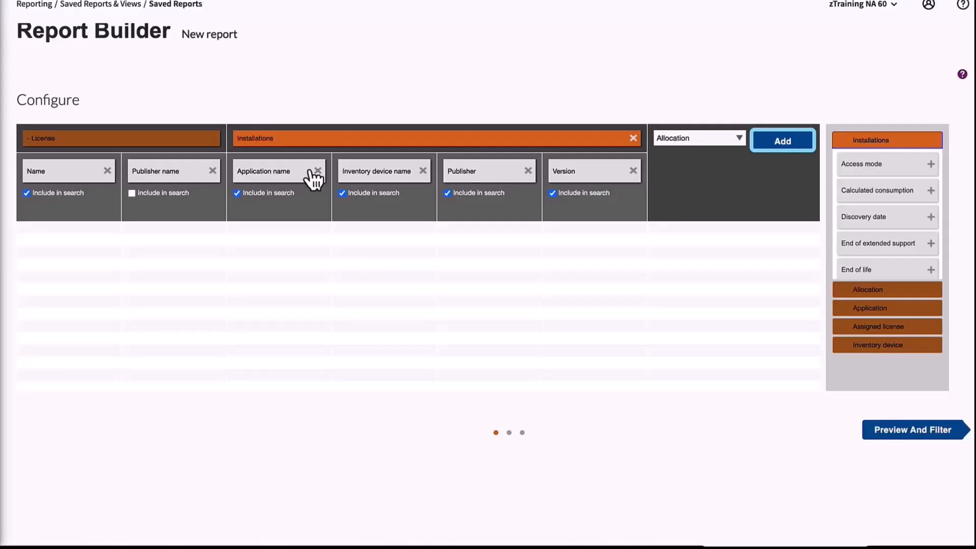
Remove the Publisher and Inventory device name columns from Installations, and add the related Inventory device object to the report
click(529, 171)
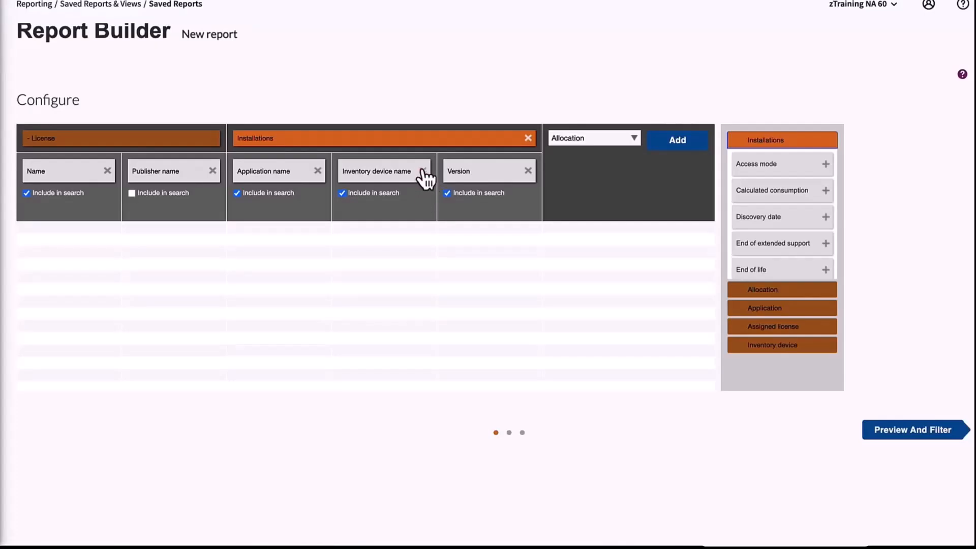
click(424, 171)
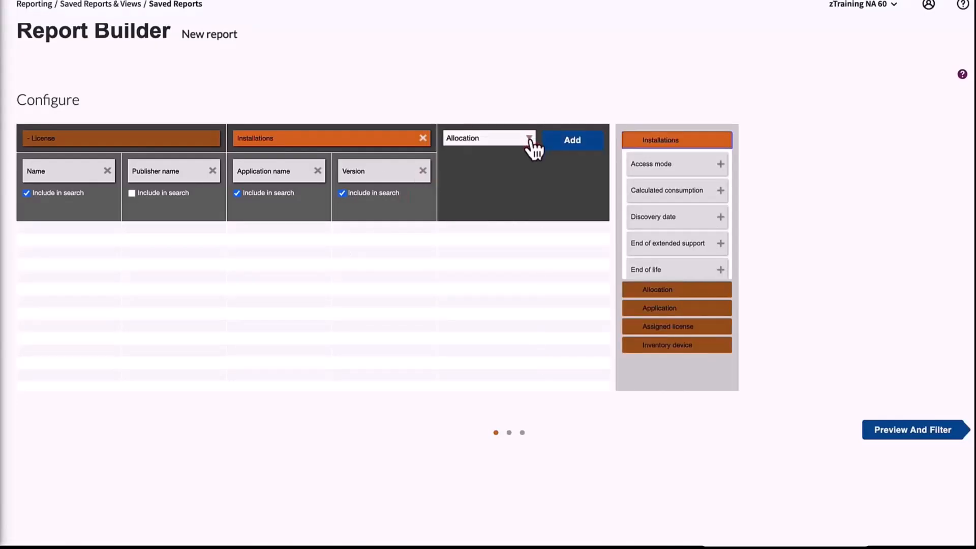
click(530, 138)
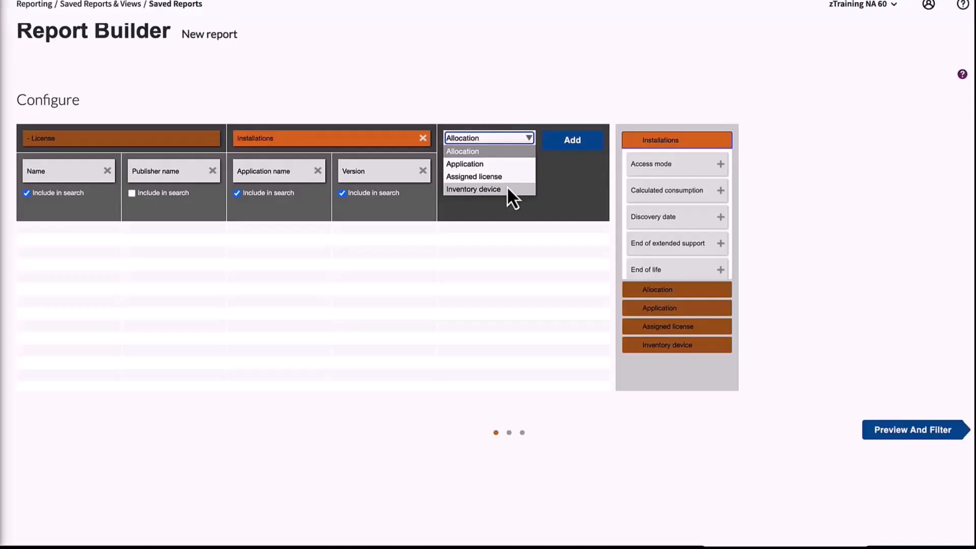
click(508, 188)
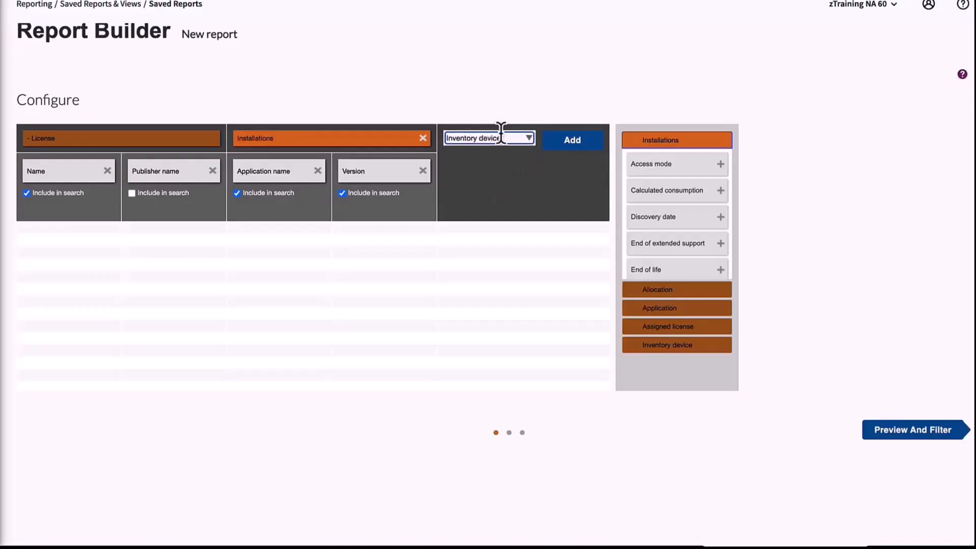
click(586, 145)
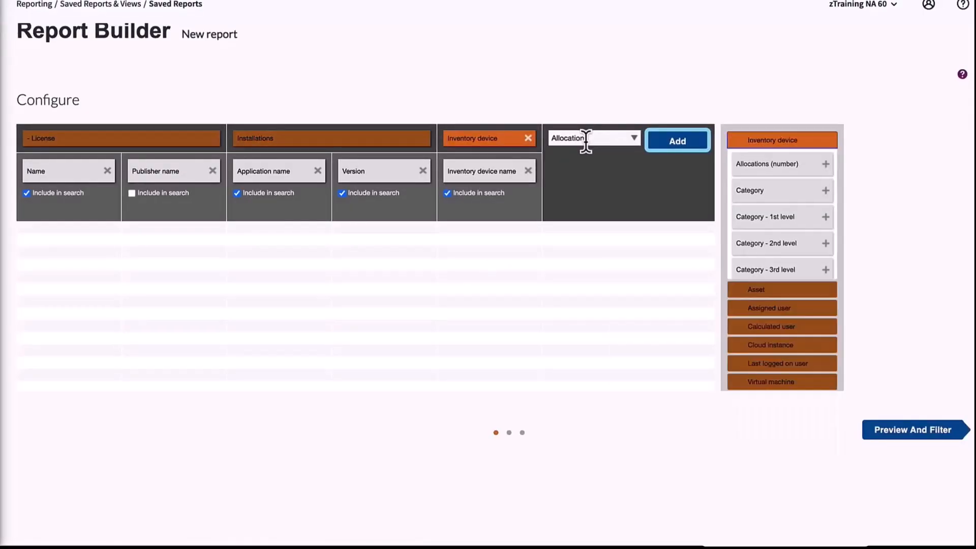
Add the Calculated user's User name column to the report's Inventory device object
text(s)
scroll(765, 204, down, 5)
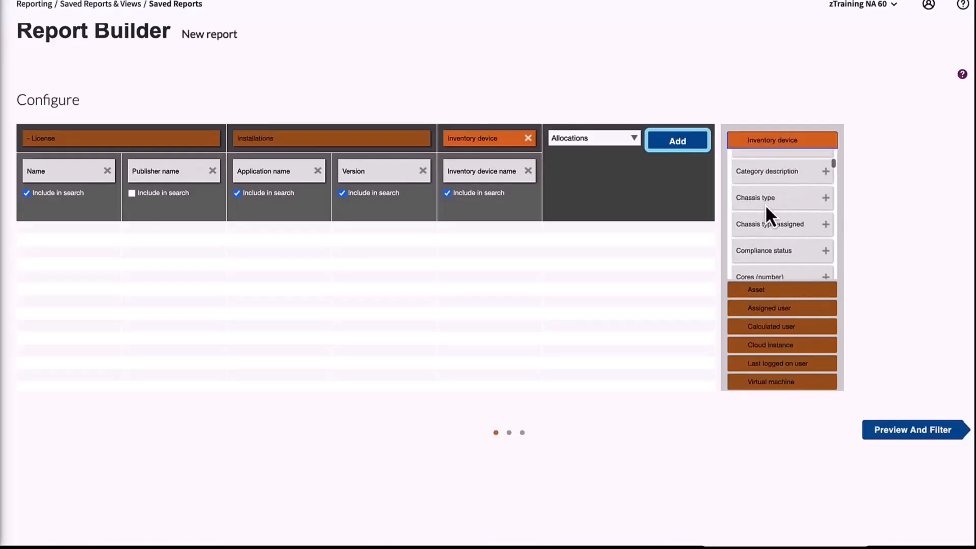
scroll(770, 213, up, 3)
scroll(770, 212, up, 3)
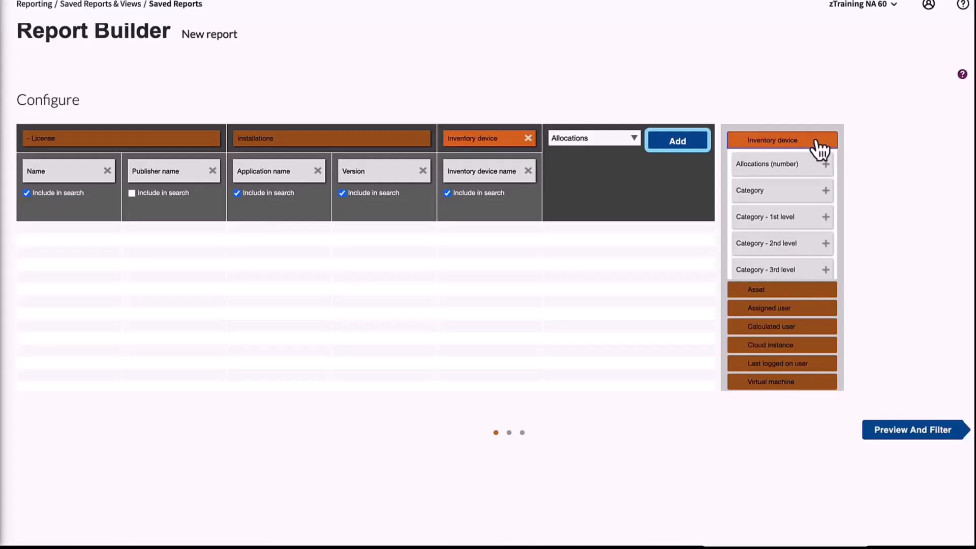
click(786, 328)
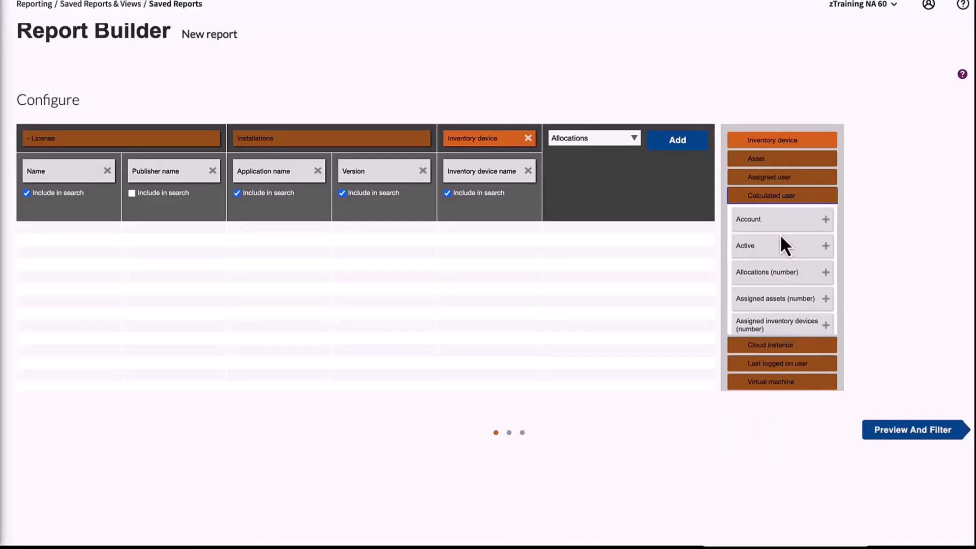
scroll(806, 287, down, 10)
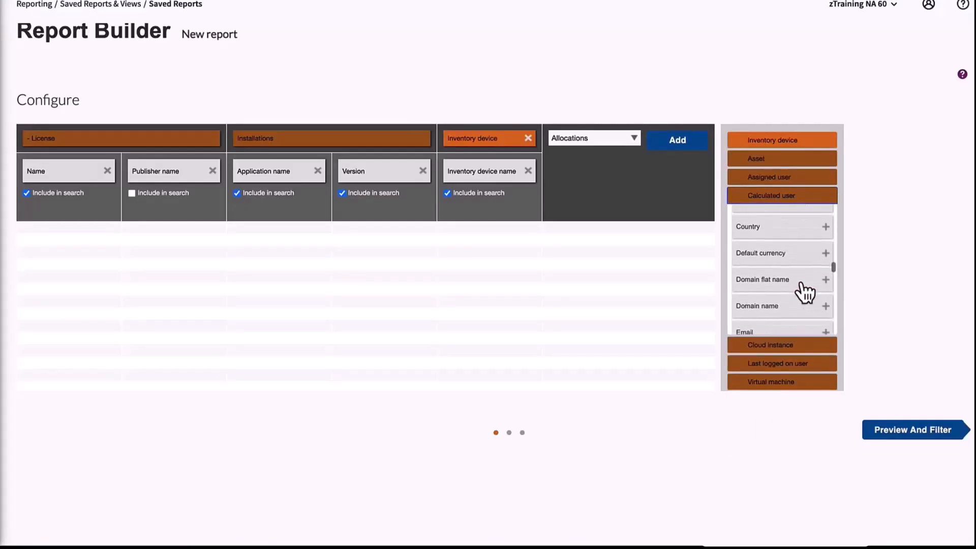
scroll(806, 294, down, 15)
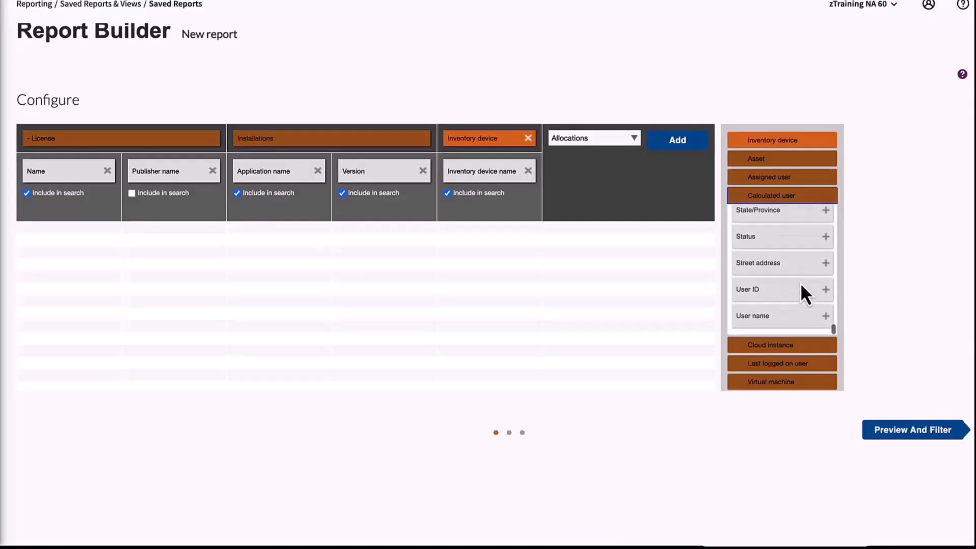
click(826, 318)
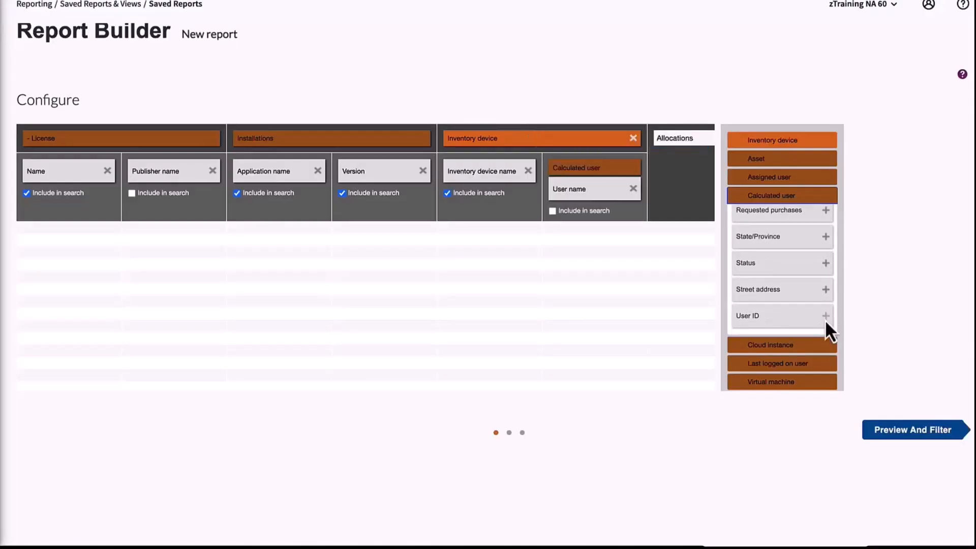
Add the Calculated user's Email column to the report's Inventory device object
scroll(888, 282, up, 8)
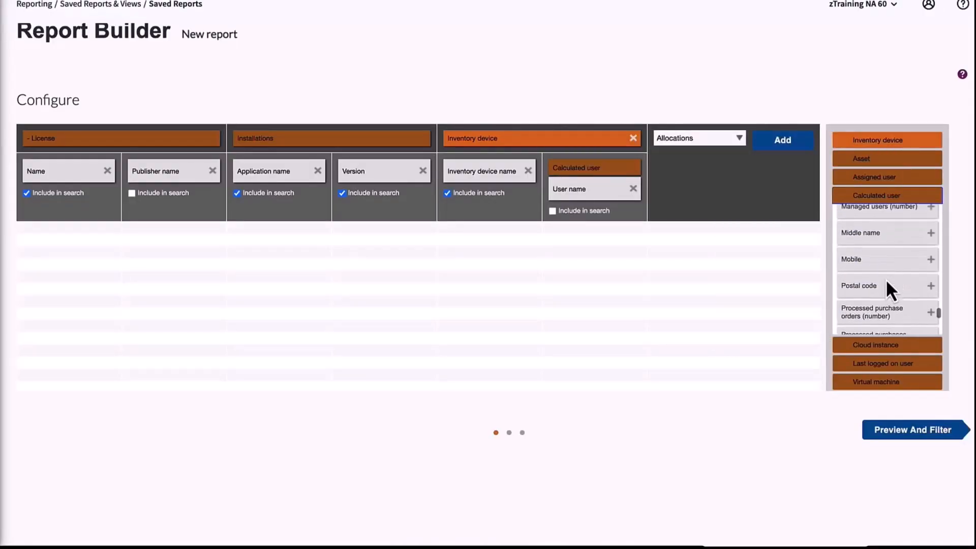
scroll(890, 288, up, 10)
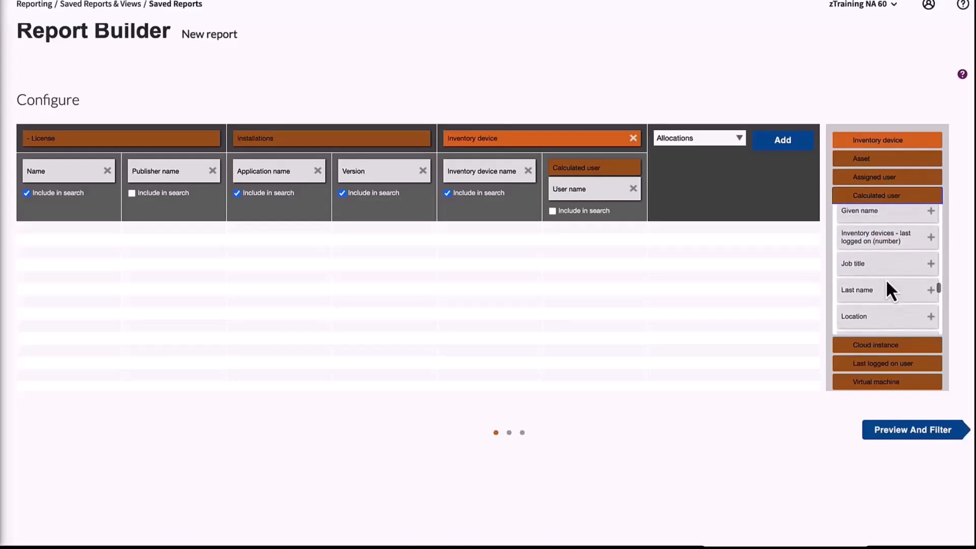
scroll(890, 287, up, 3)
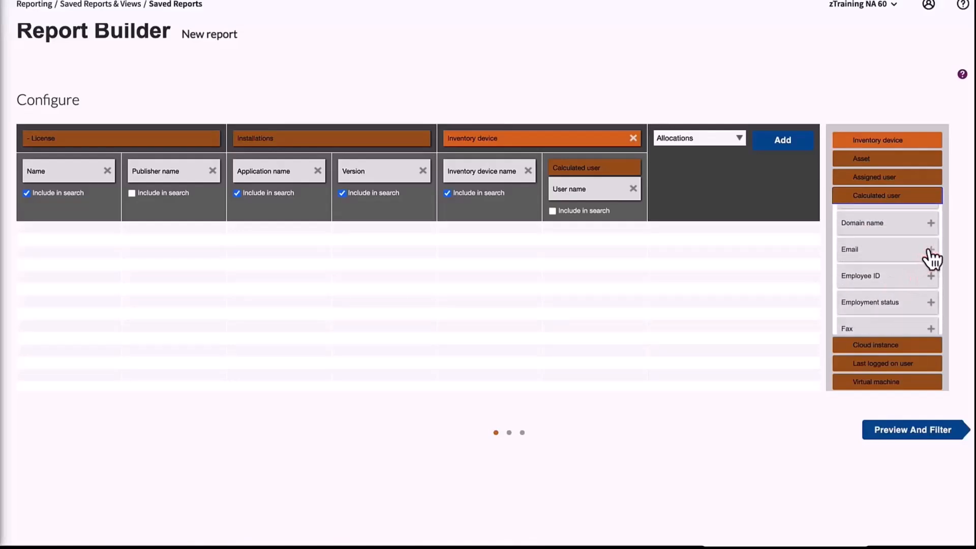
click(931, 250)
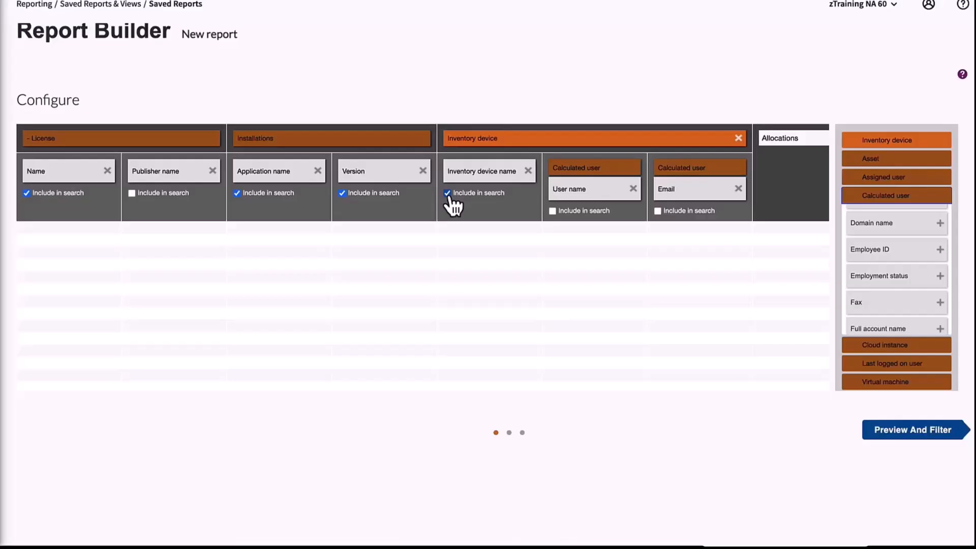
Include the Publisher name, User name and Email columns in the report's search
click(140, 196)
click(554, 211)
click(658, 211)
Preview the report and move the Publisher name column ahead of the license Name column
click(935, 441)
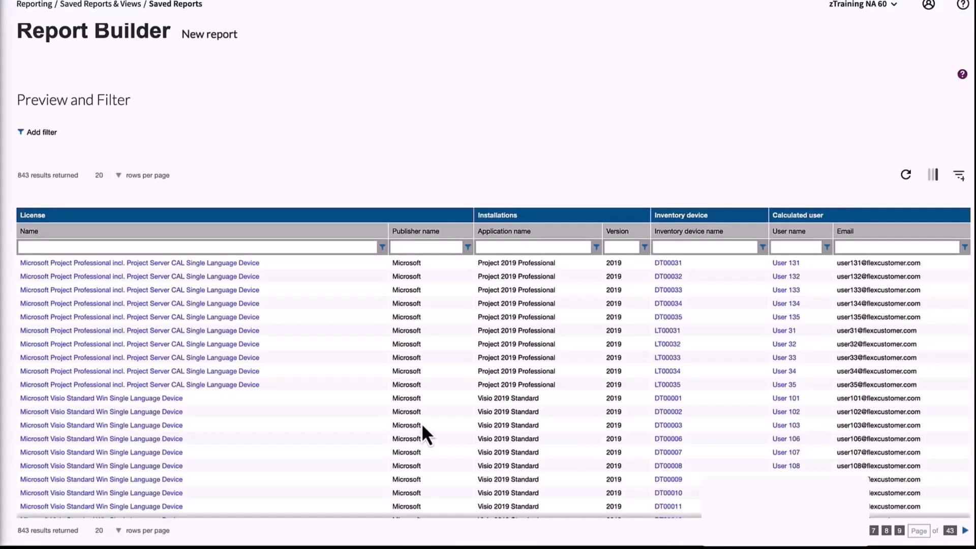
scroll(423, 430, down, 1)
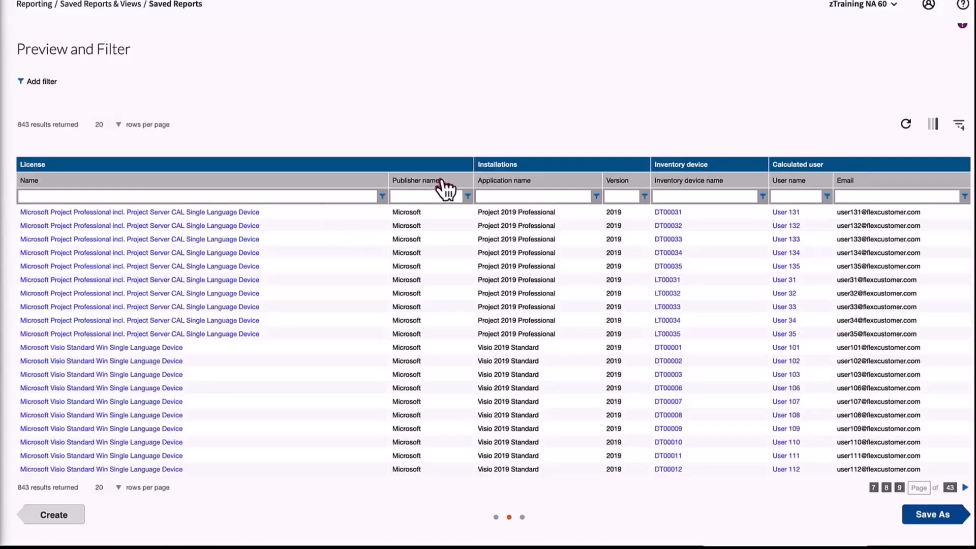
drag(441, 190, 47, 192)
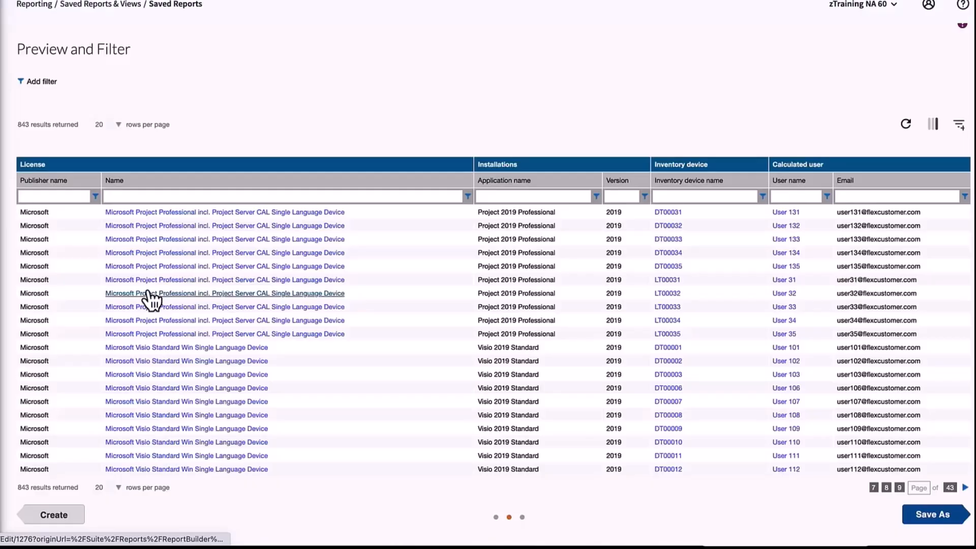
Filter the preview to publisher names containing Microsoft and application names containing visio
click(30, 196)
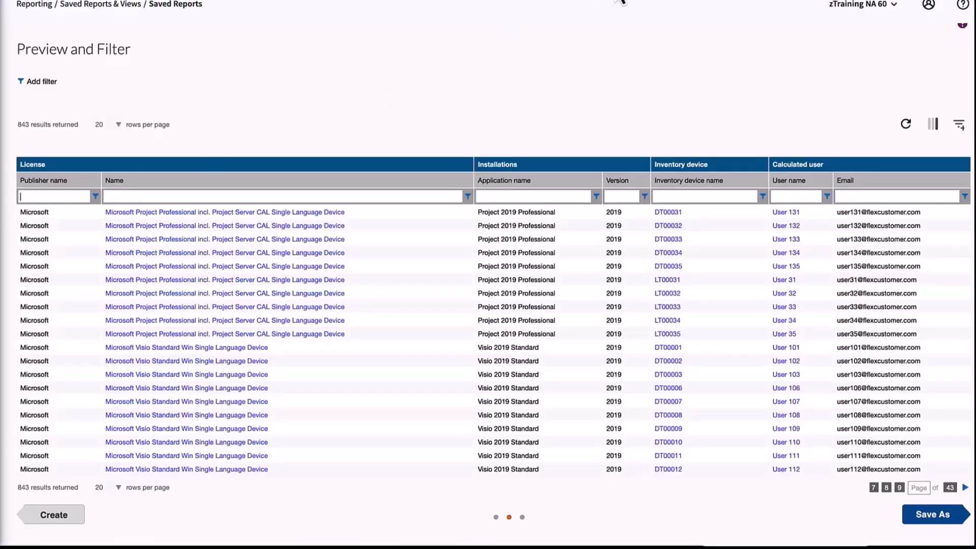
text(Microsoft)
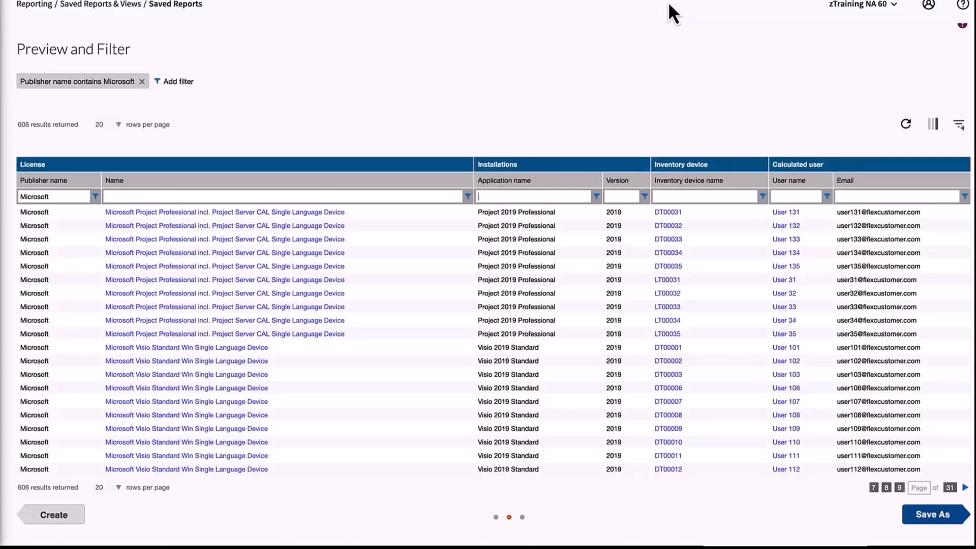
text(visio)
key(Return)
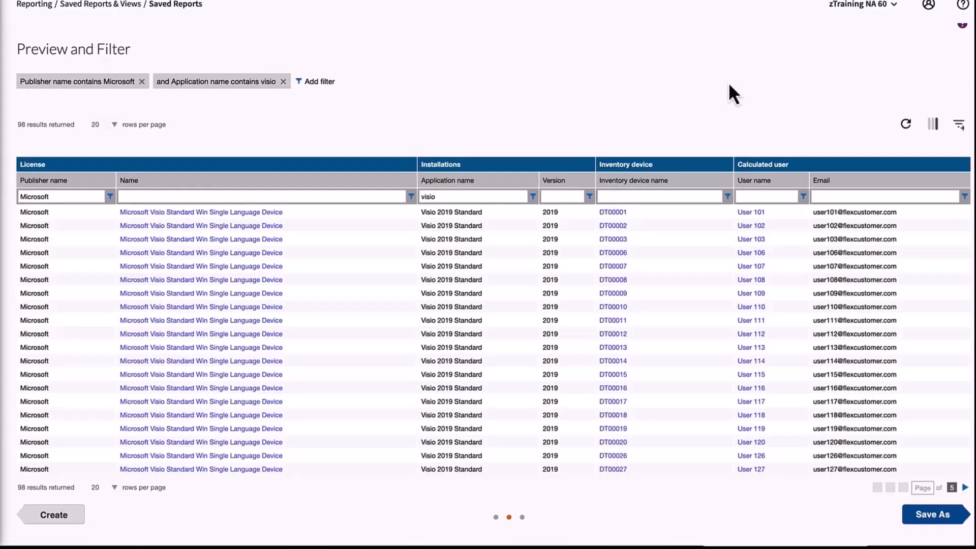
Filter the preview to inventory device names that start with DT
text(DT)
click(728, 196)
click(768, 211)
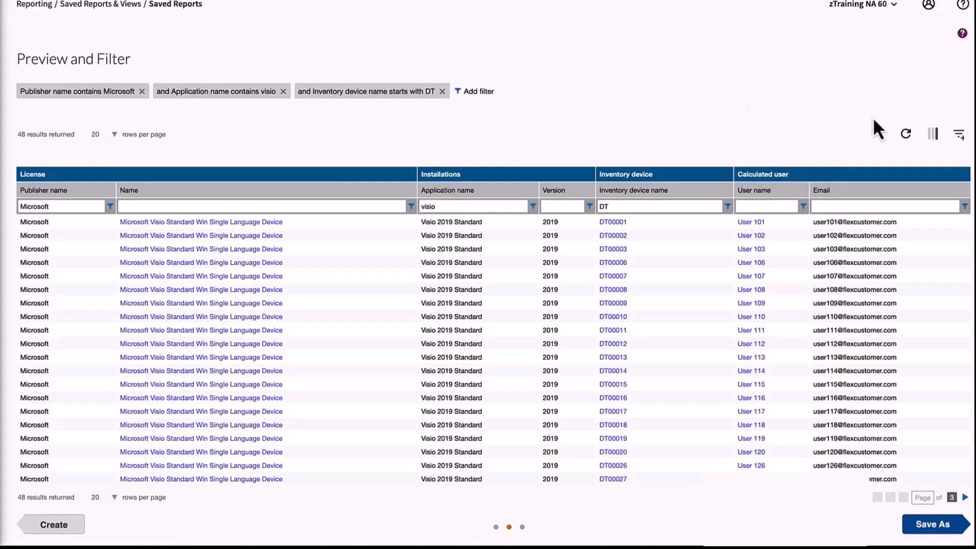
Hide the calculated user's Email column from the preview using the column chooser, and close the chooser
click(933, 136)
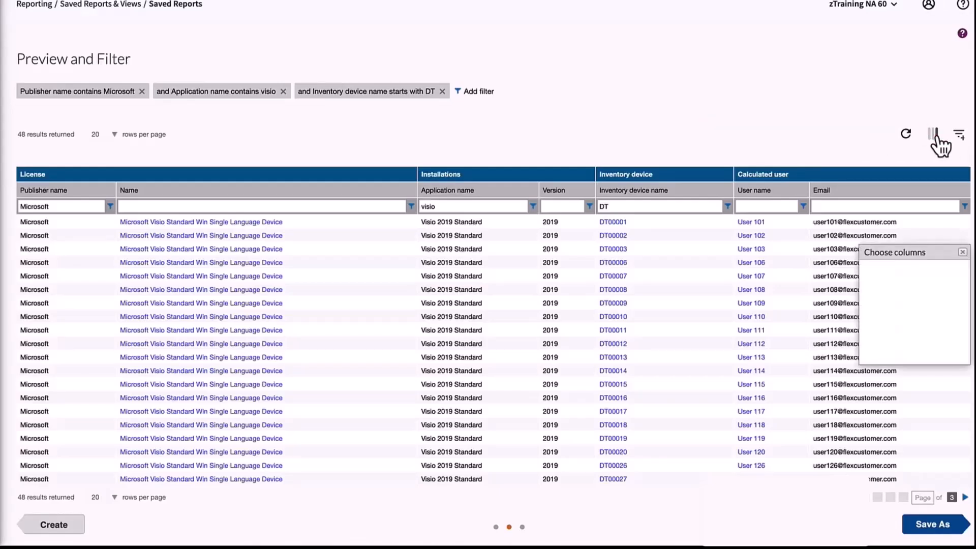
drag(902, 203, 941, 307)
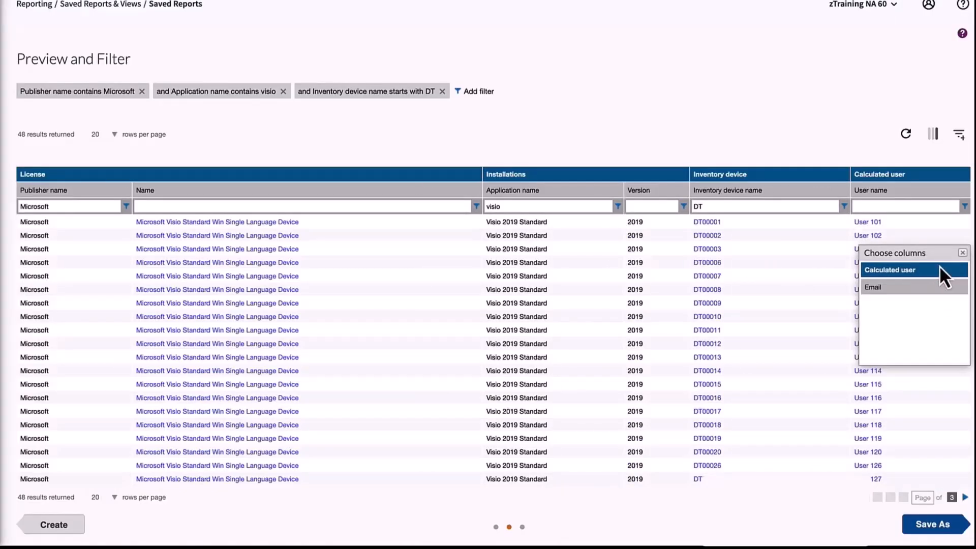
click(963, 253)
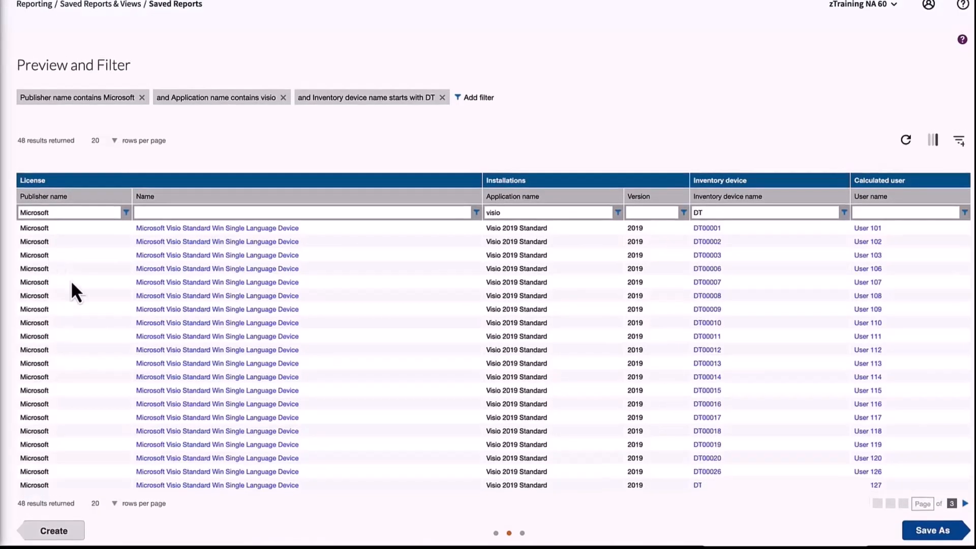
Proceed to saving the report, and enter the title Test and the description "microsoft Visio Desktops"
scroll(175, 344, down, 1)
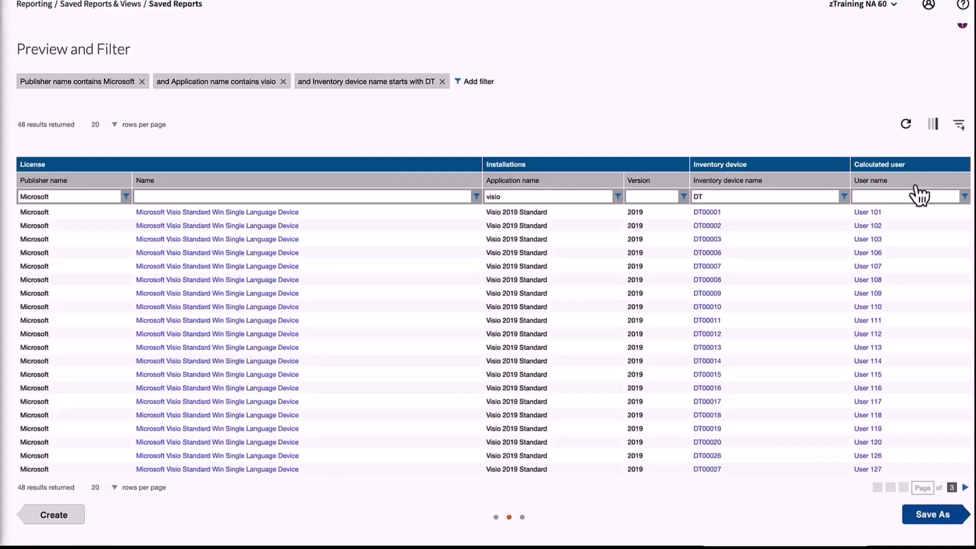
click(948, 528)
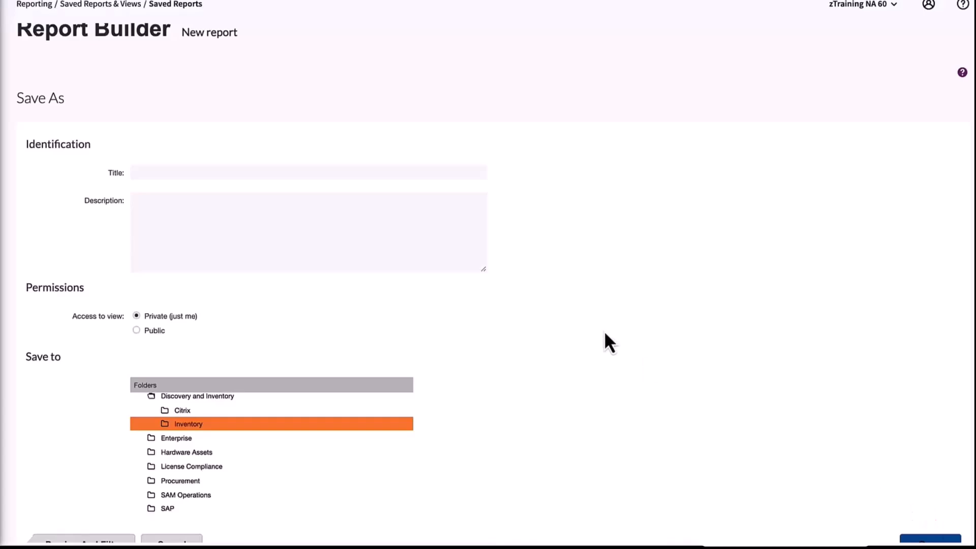
click(155, 173)
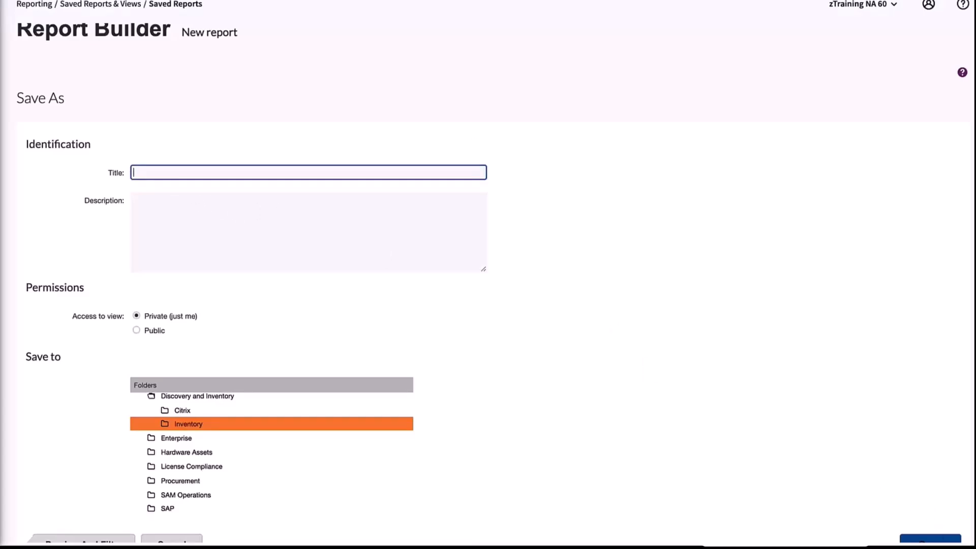
text(Test)
key(Tab)
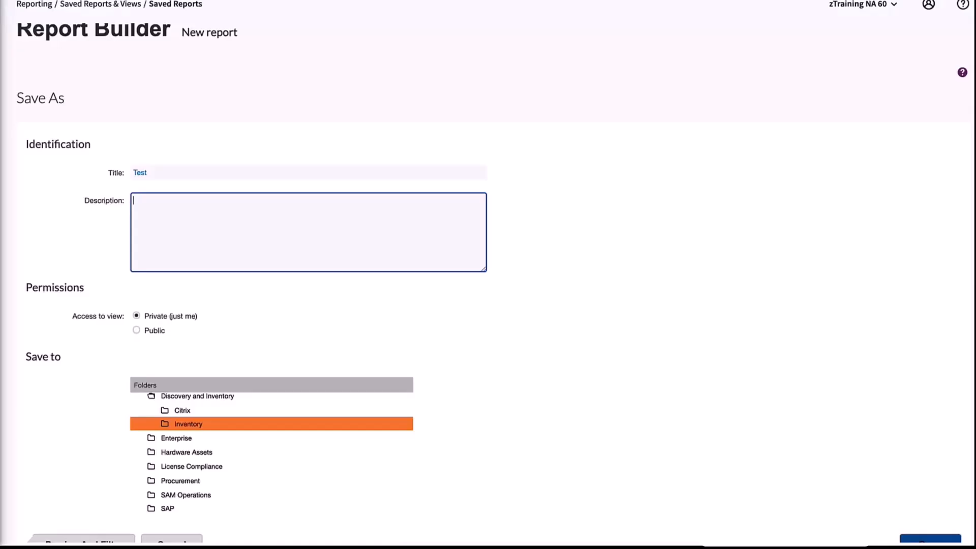
text(microsoft Visio Desktops)
Stay on the page, make the report Public, and save it in the Inventory folder
click(92, 297)
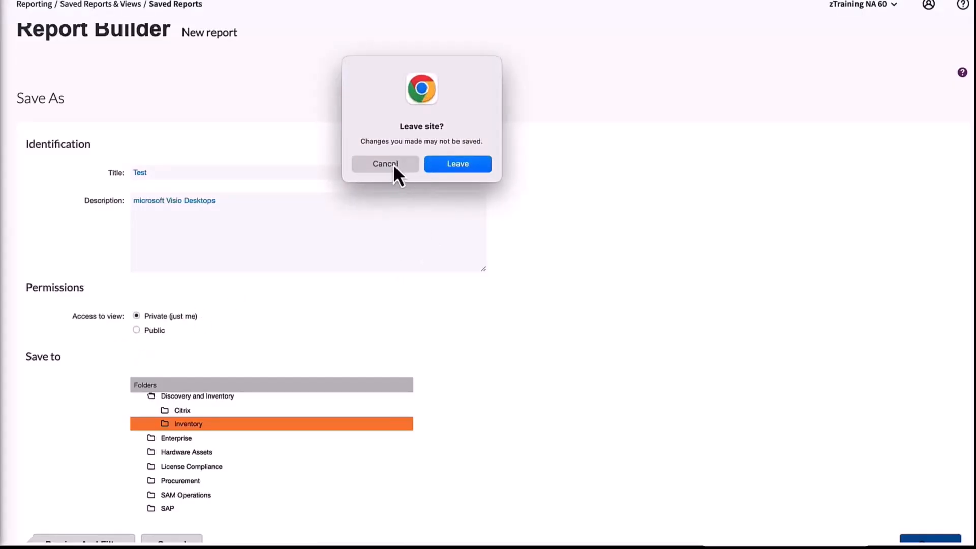
click(393, 163)
click(137, 330)
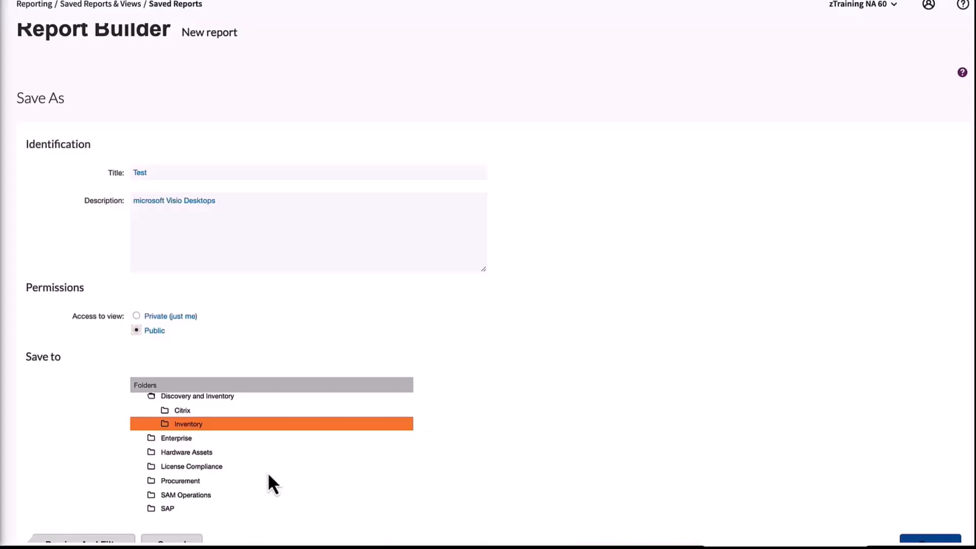
scroll(269, 475, down, 1)
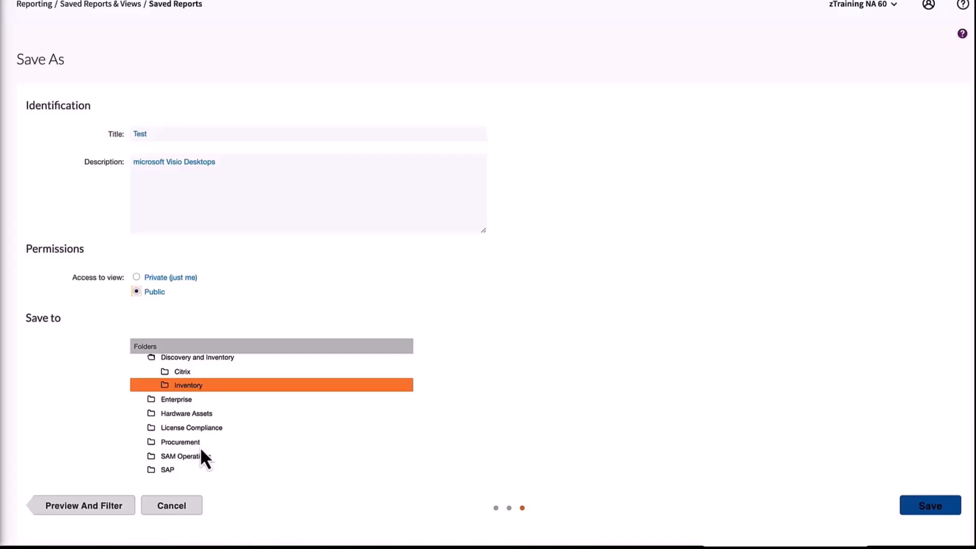
click(936, 506)
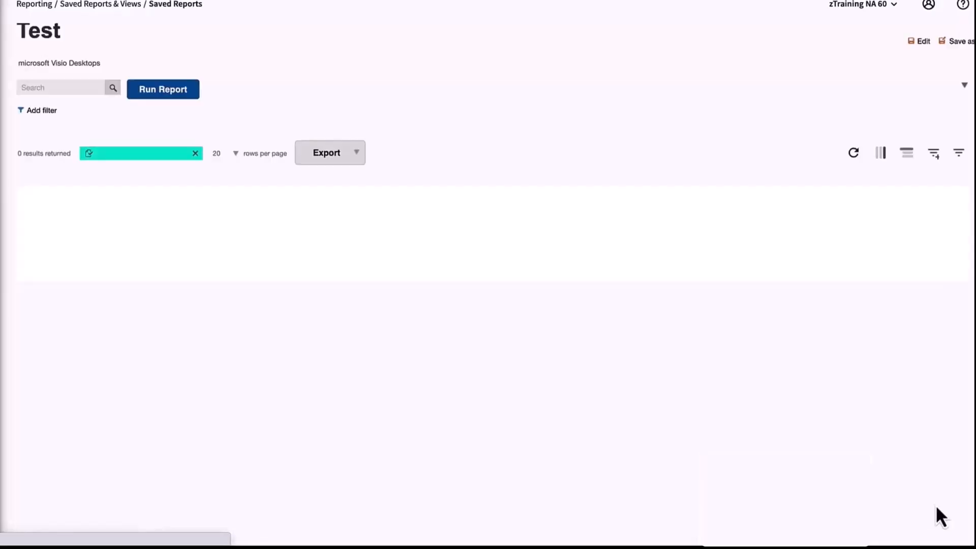
click(179, 99)
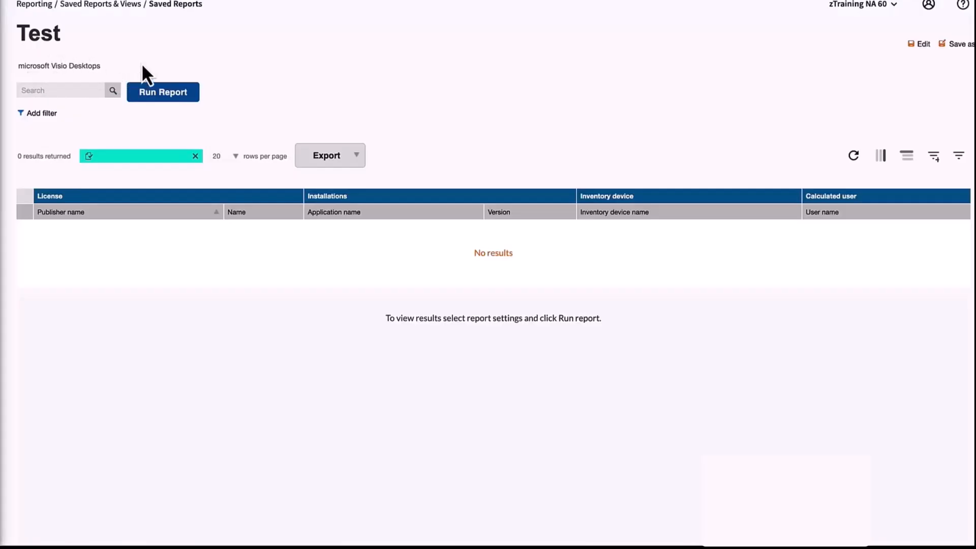
click(69, 90)
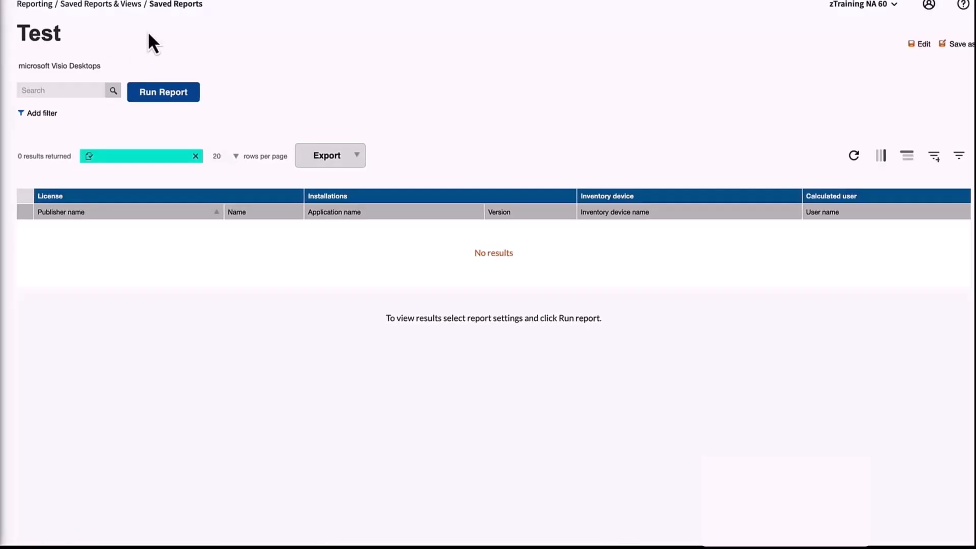
Run the saved Test report and check which file formats its results can be exported to
click(179, 97)
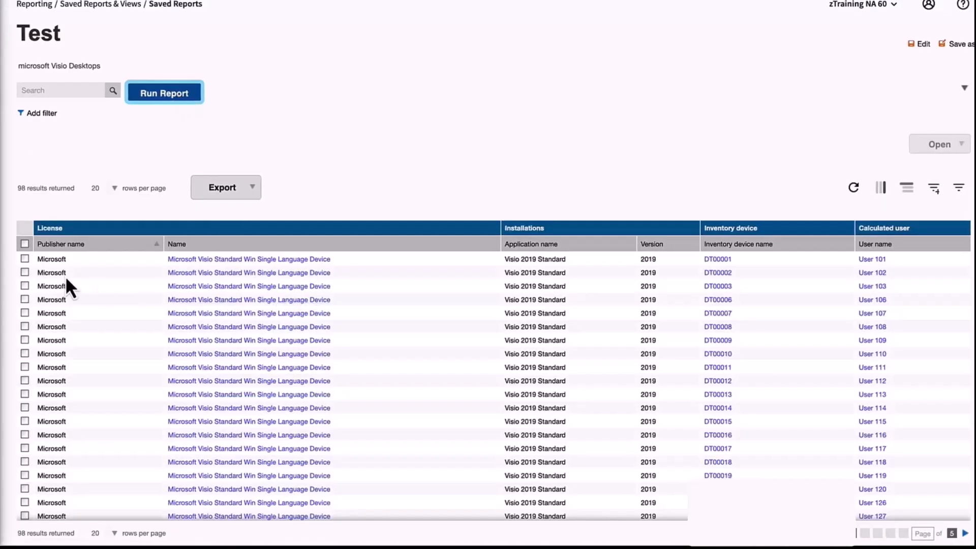
scroll(82, 299, down, 1)
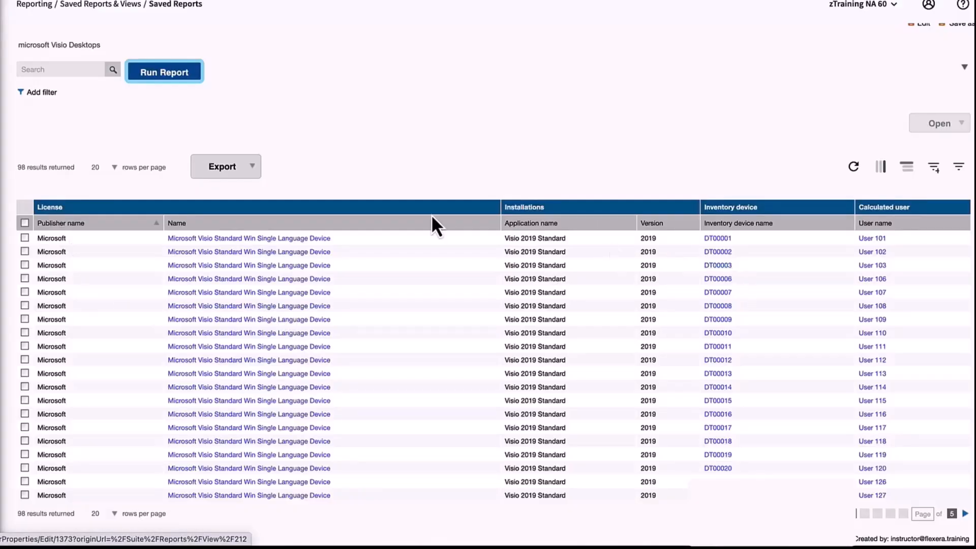
click(255, 168)
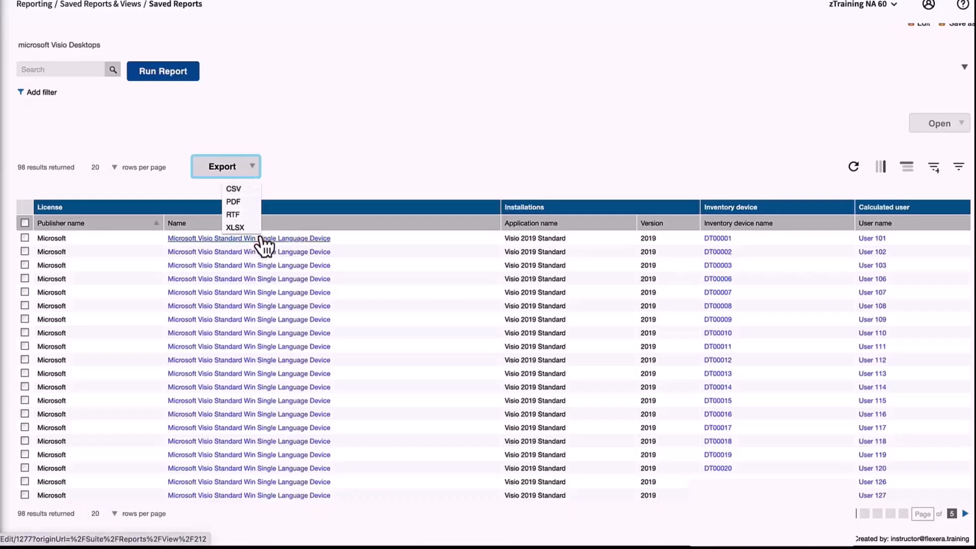
click(324, 142)
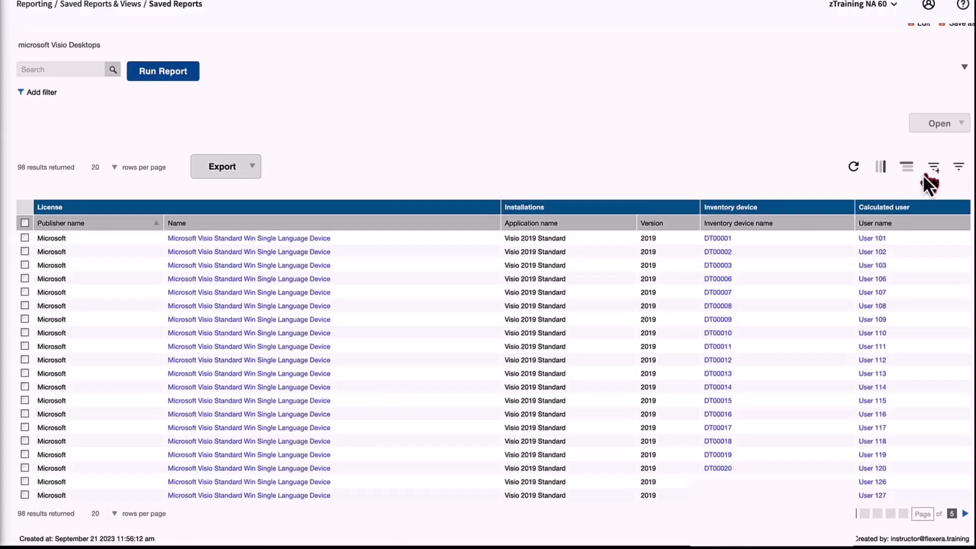
Add the Email column back under Calculated user in the report results using the column chooser, and close the chooser
click(880, 169)
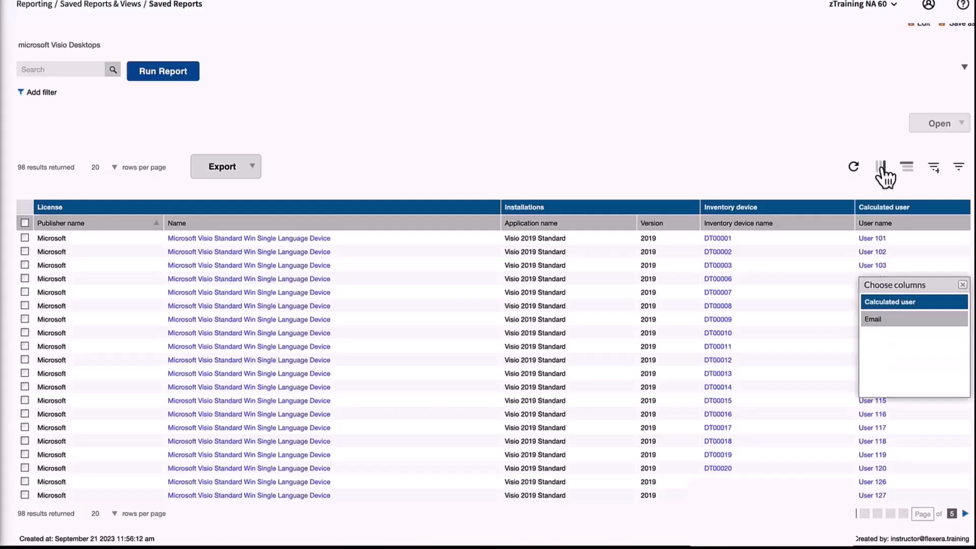
drag(890, 313, 863, 236)
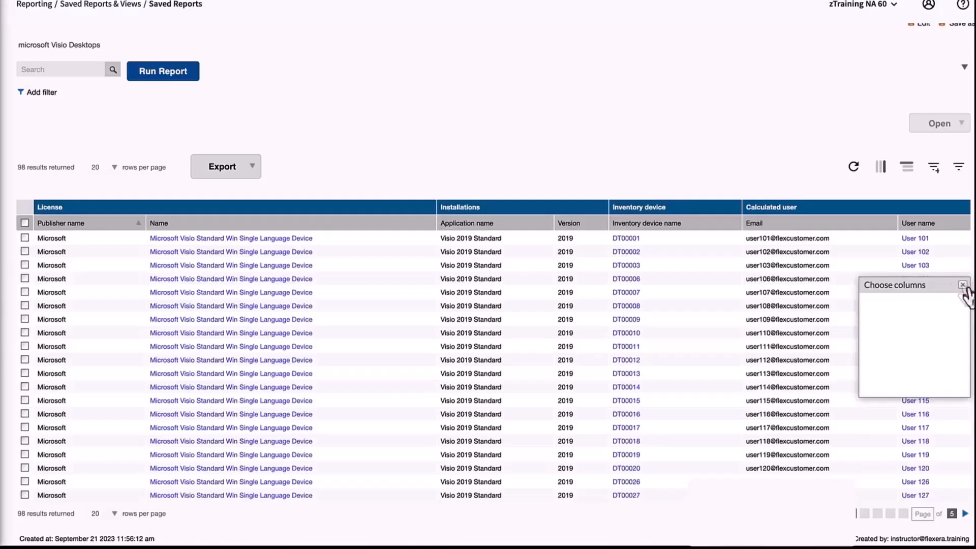
click(963, 285)
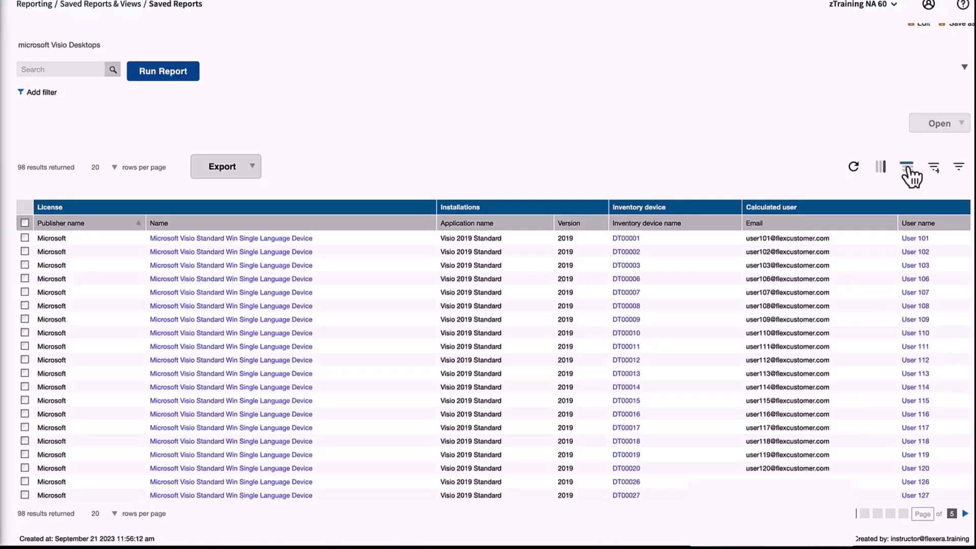
Show the grouping area and group the report results by the installations' Application name
click(907, 168)
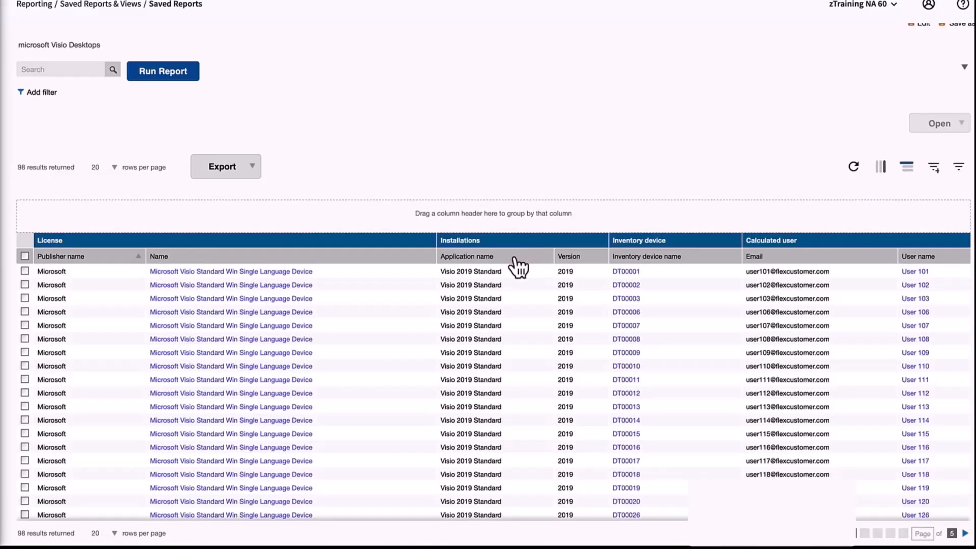
drag(511, 257, 444, 220)
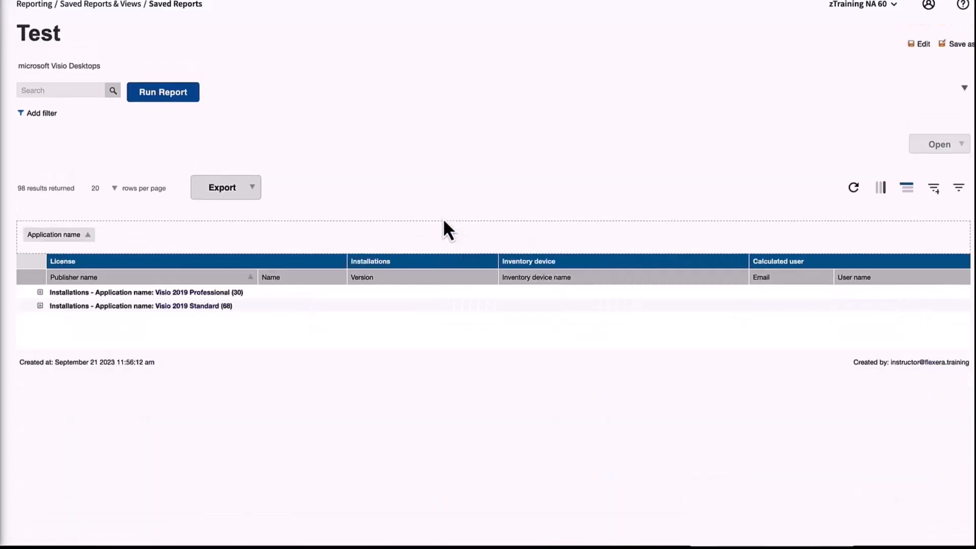